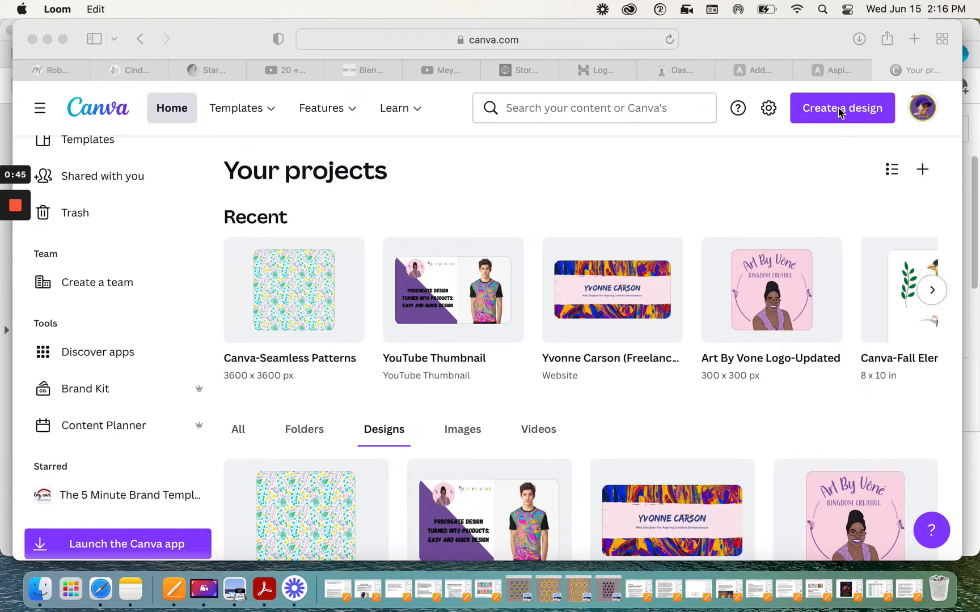
Step: Create a new custom-size design of 3600 × 3600 px
click(849, 139)
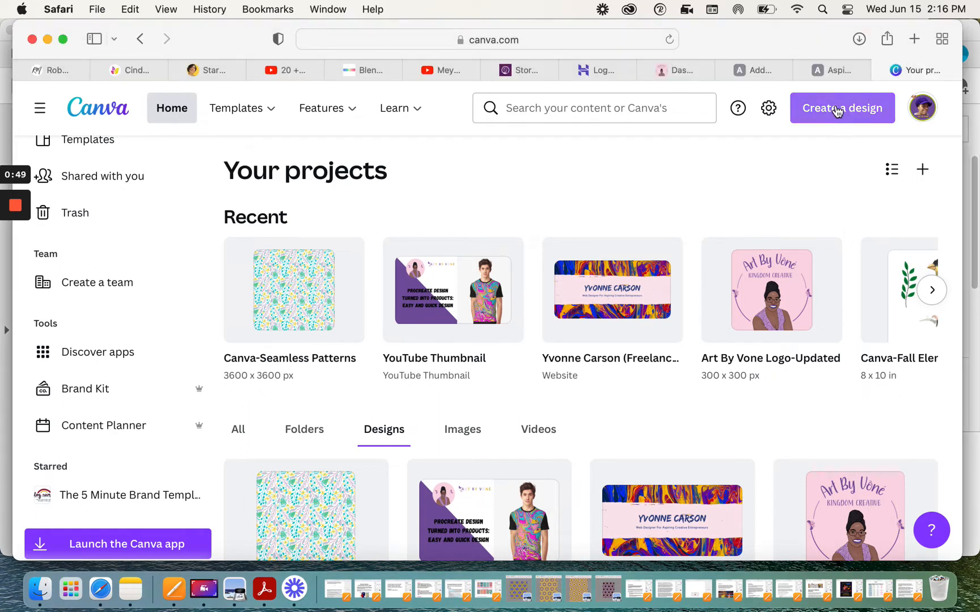
click(837, 109)
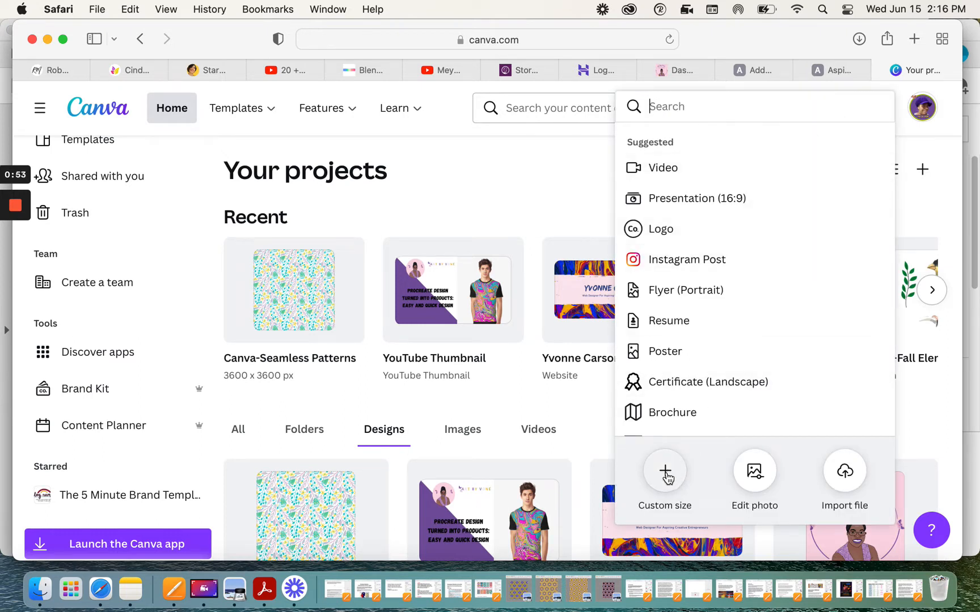
click(667, 479)
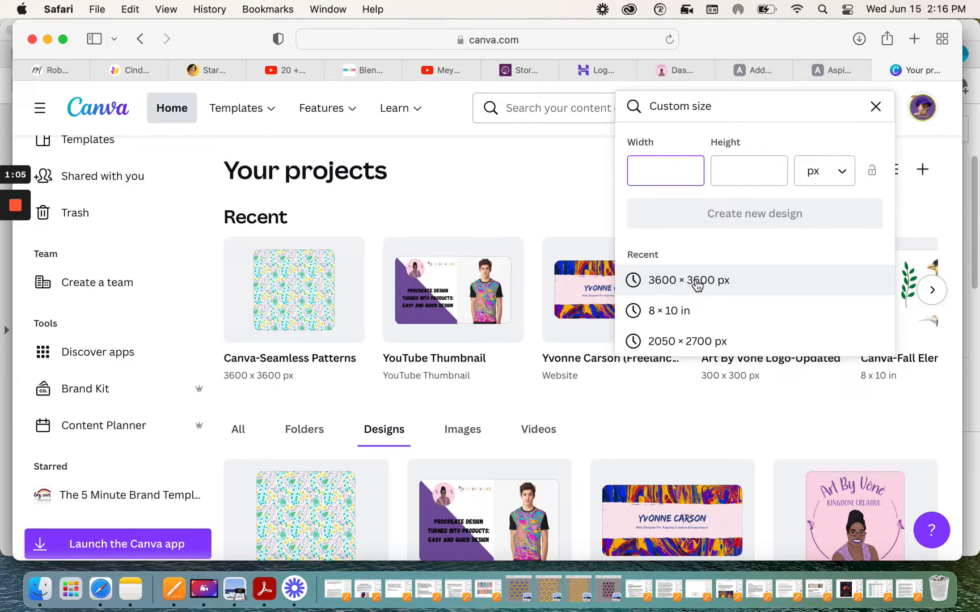
click(696, 283)
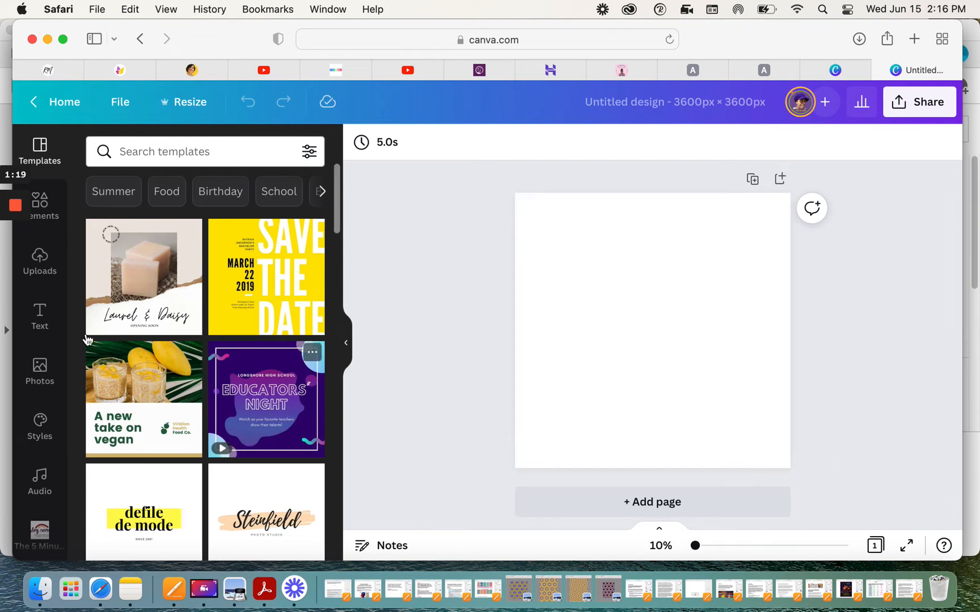
Step: Add the recently used floral pattern graphic from Elements to the canvas
click(49, 220)
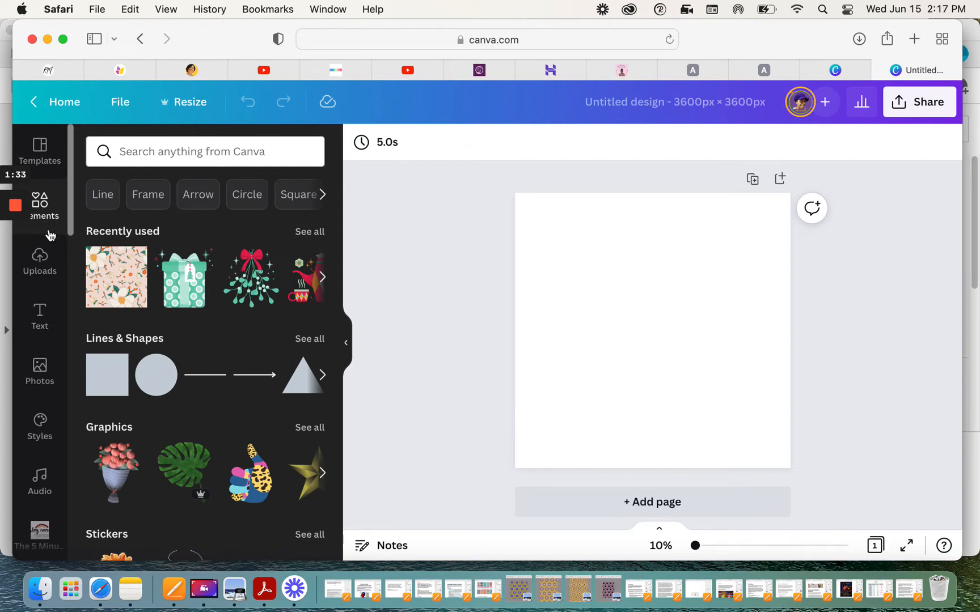
click(107, 284)
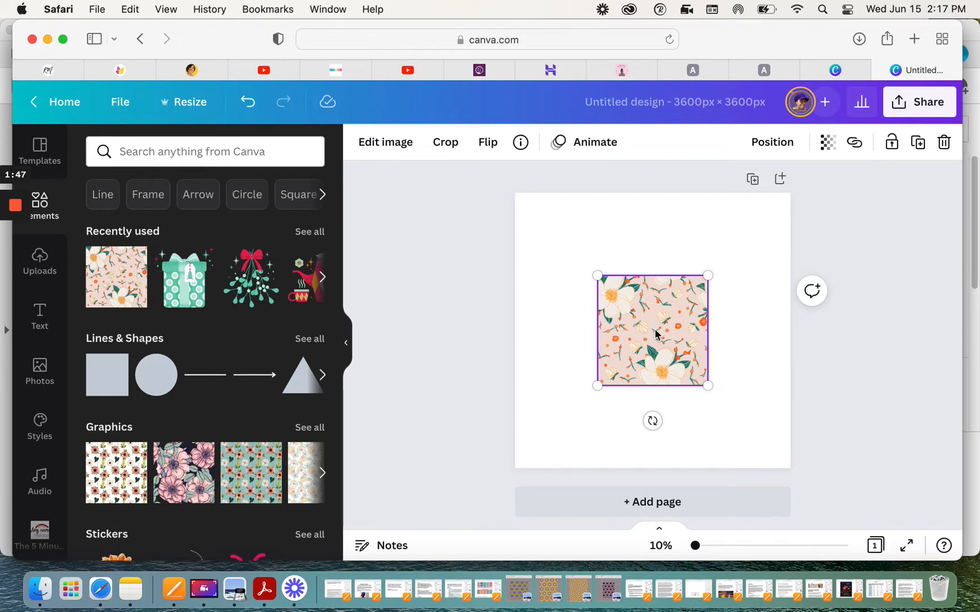
Step: Move the pattern tile to the page's top-left corner and shrink it to about a third of the page width
drag(647, 320, 585, 257)
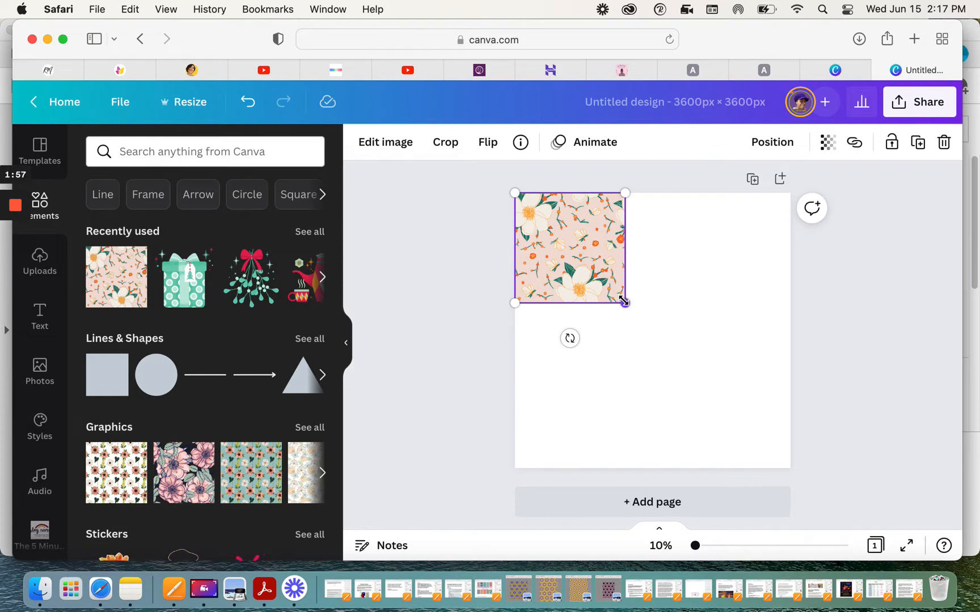
drag(624, 302, 601, 281)
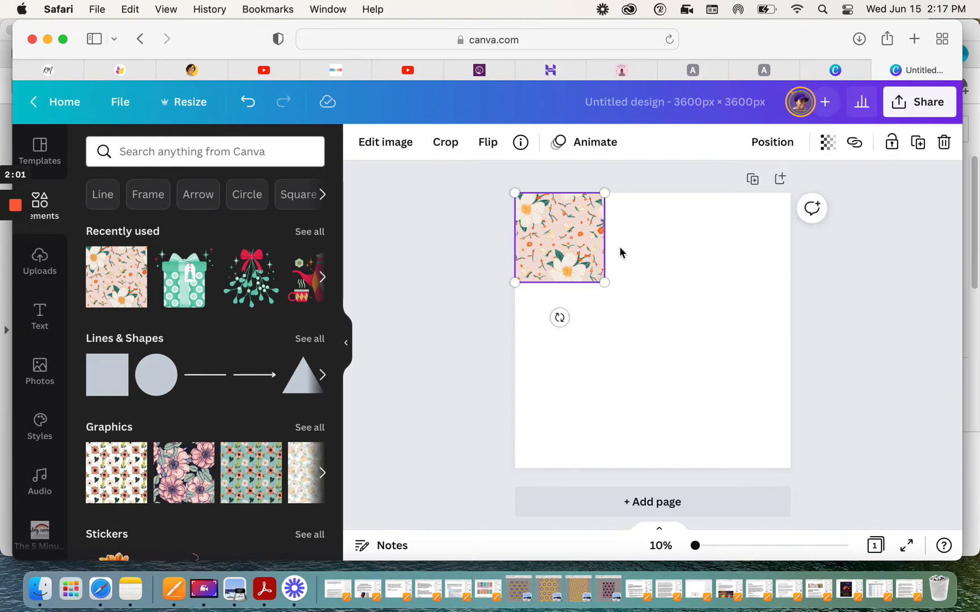
Step: Duplicate the tile and place the copy flush beside it on the right
click(919, 144)
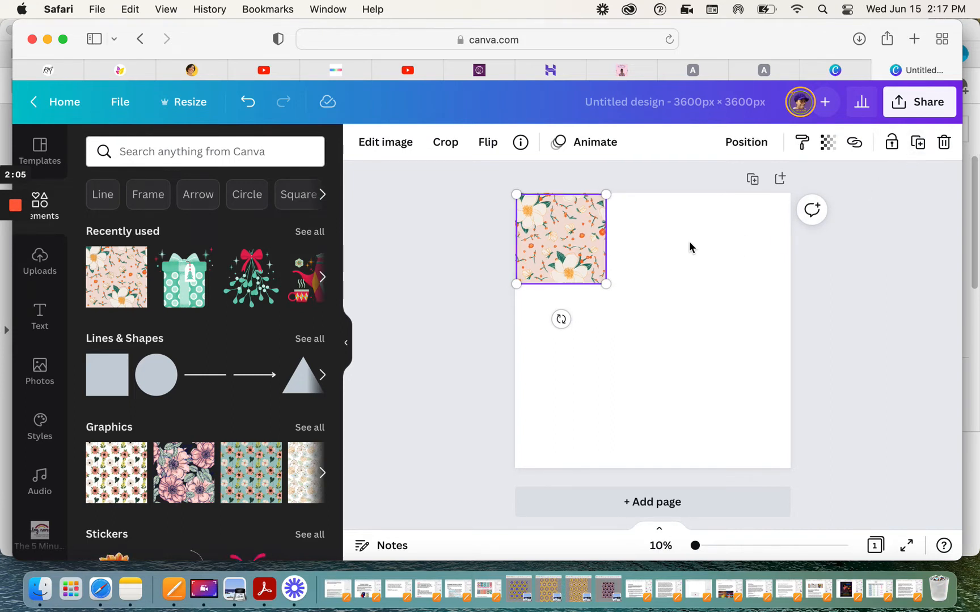
drag(584, 243, 644, 240)
click(607, 320)
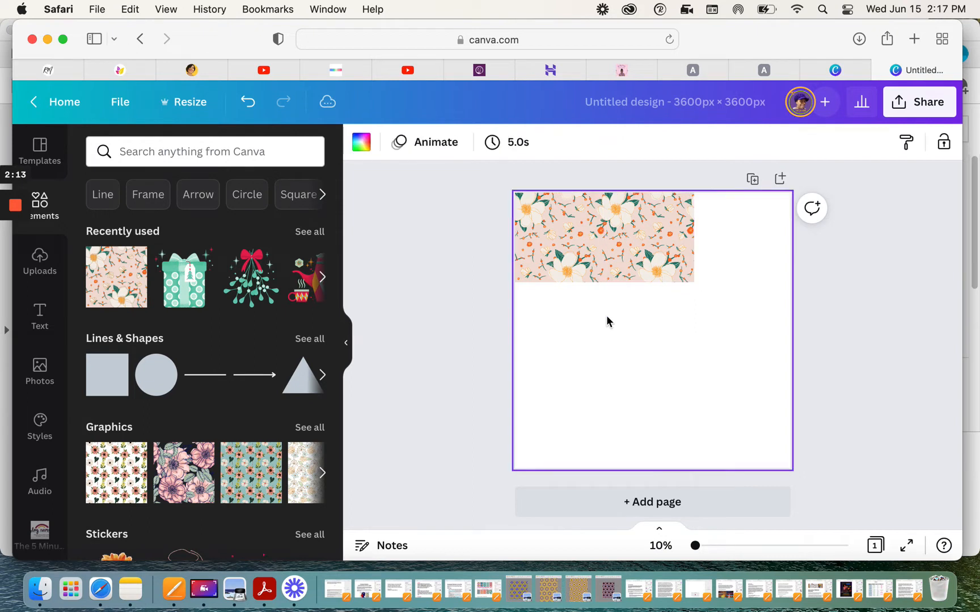
Step: Duplicate the second tile and place the copy at the right end of the top row
click(639, 243)
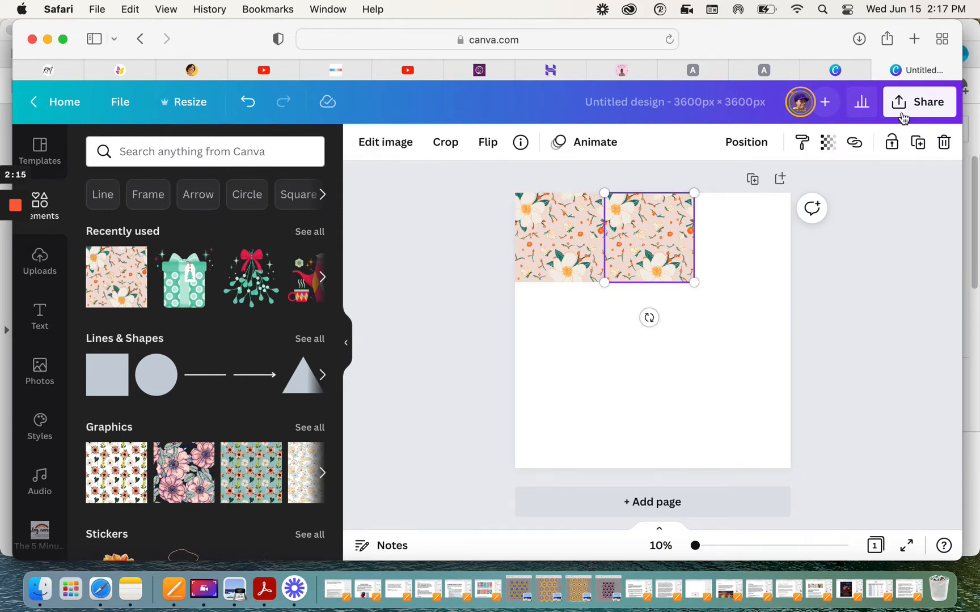
click(918, 143)
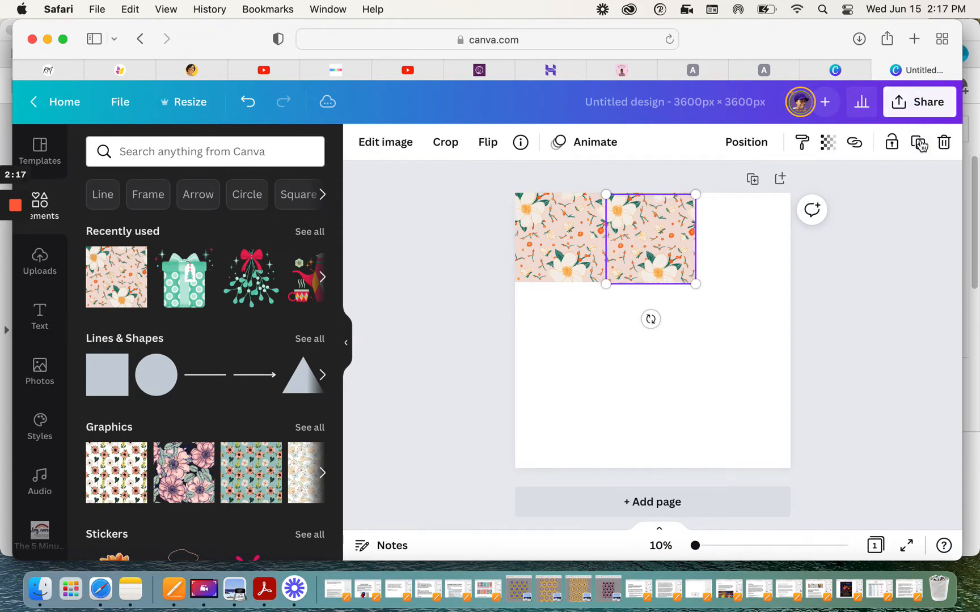
drag(630, 245, 719, 248)
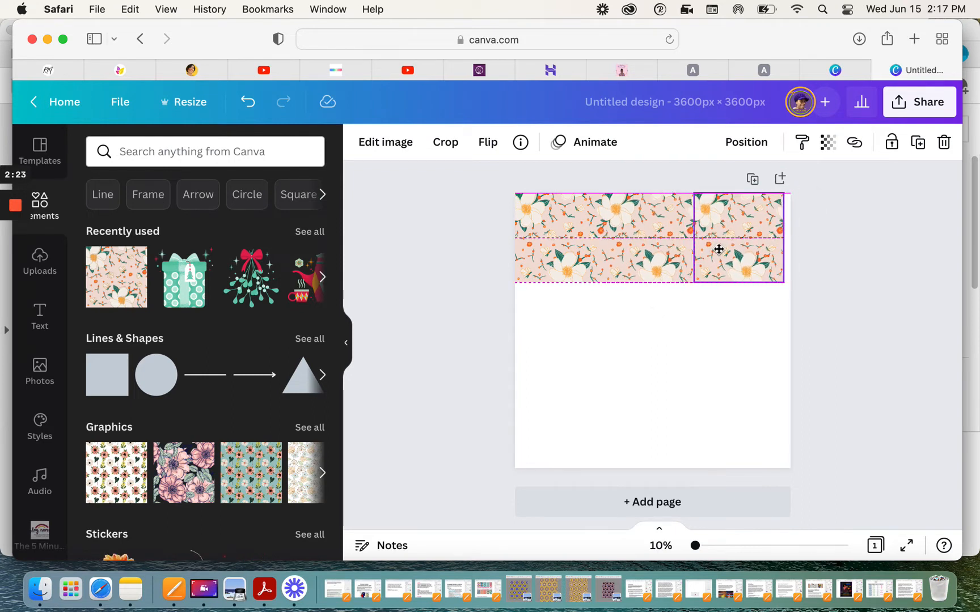
click(671, 370)
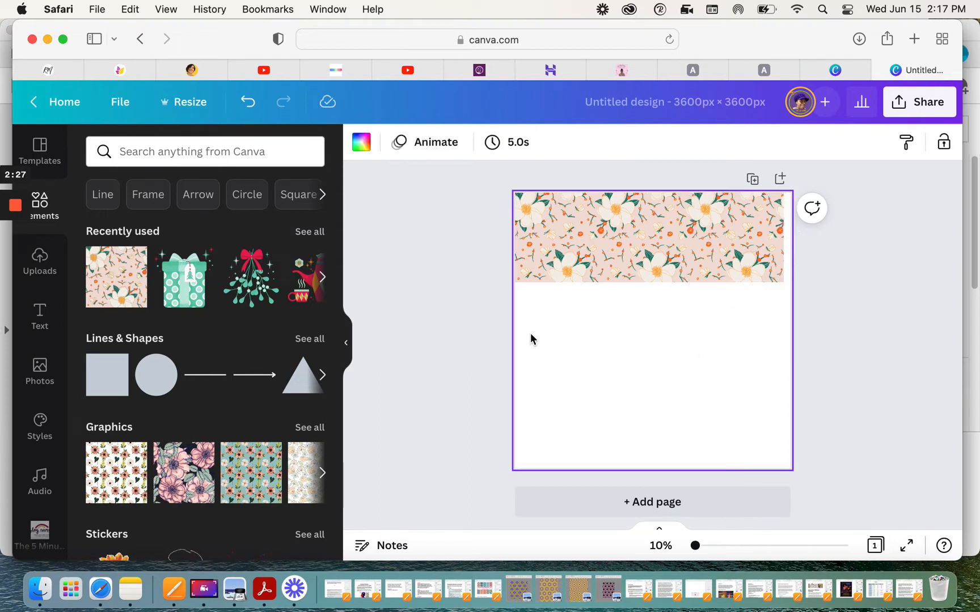
Step: Select the three top-row tiles, group them, and stretch the group to the page's right edge
drag(530, 295, 772, 211)
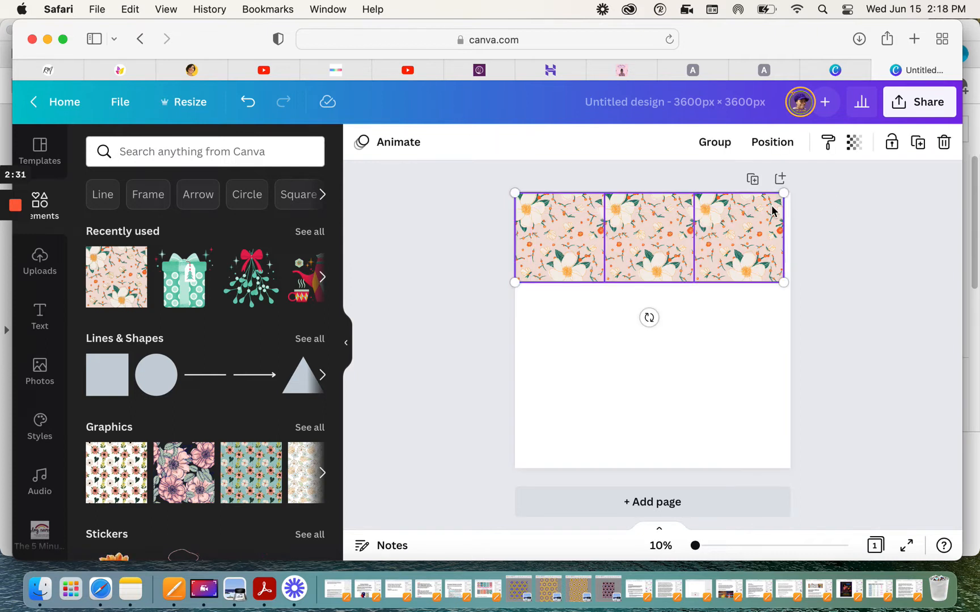
click(715, 142)
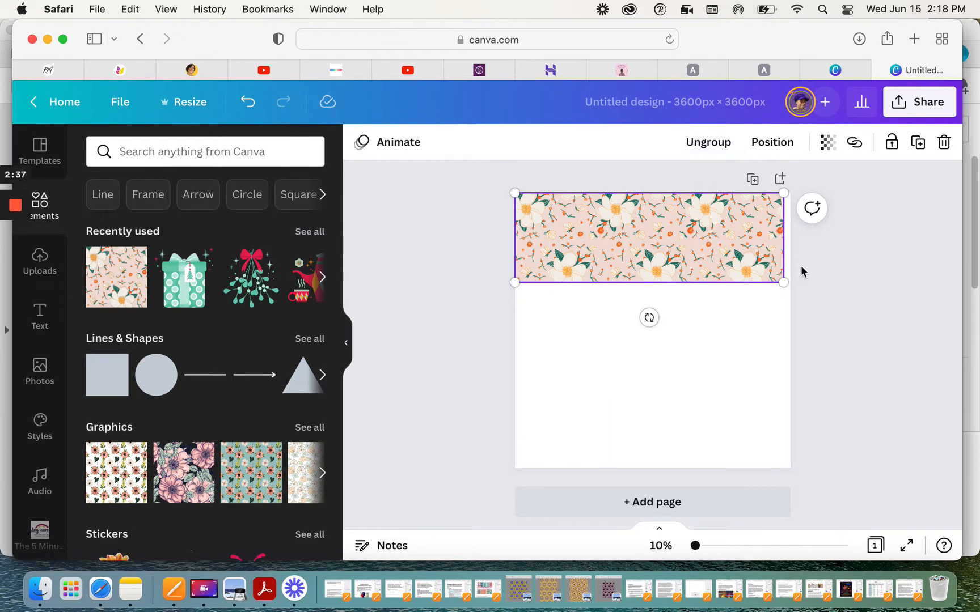
drag(785, 281, 791, 284)
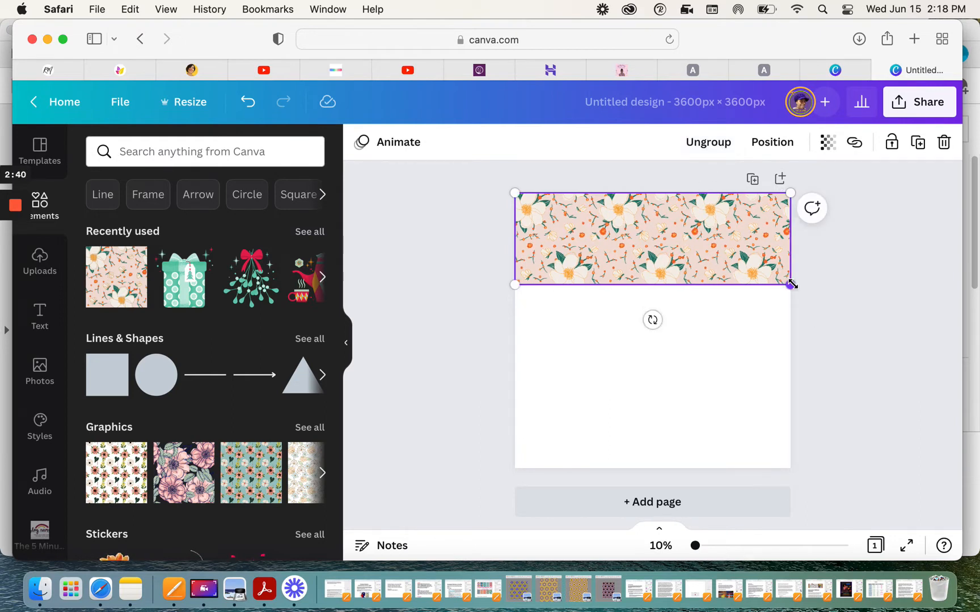
Step: Duplicate the grouped row and align the copy directly beneath the first row
click(919, 145)
click(680, 273)
drag(680, 274, 681, 341)
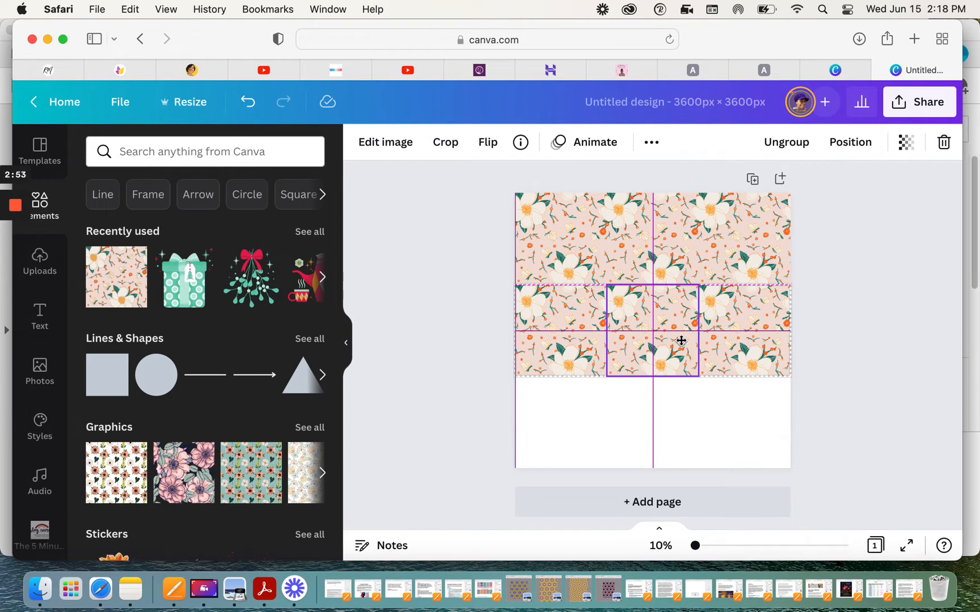
drag(681, 340, 682, 340)
click(722, 420)
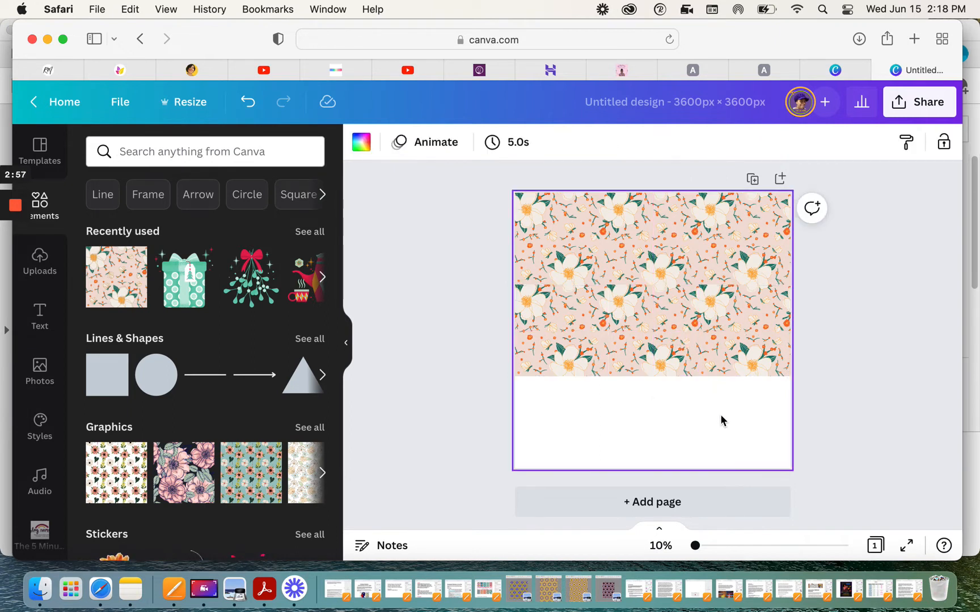
click(659, 324)
drag(666, 321, 661, 322)
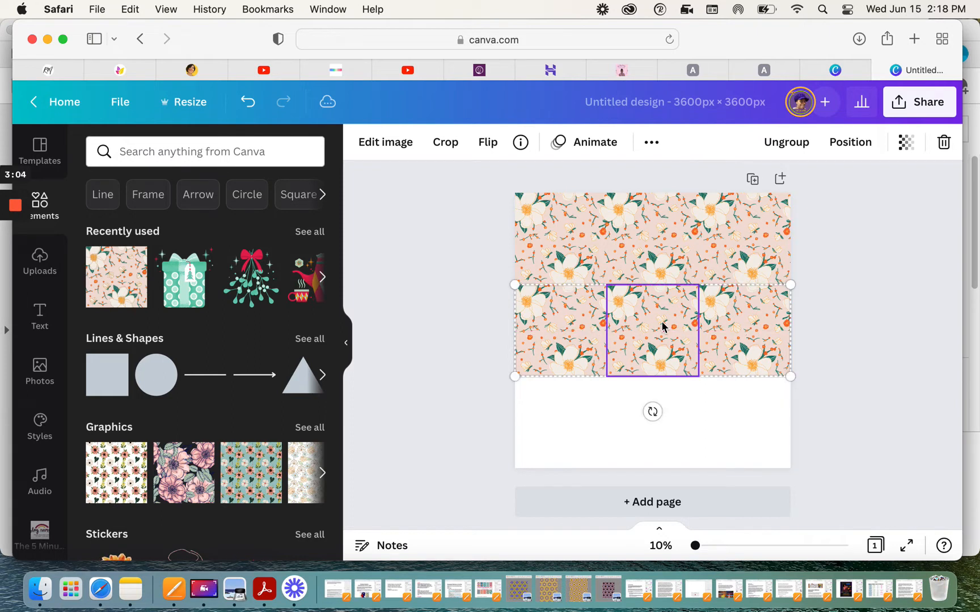
click(696, 426)
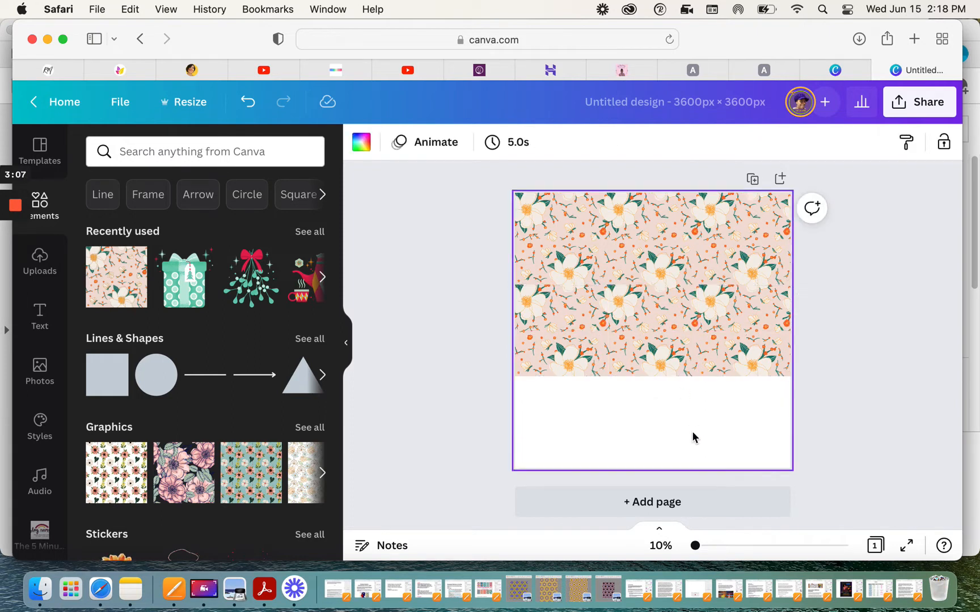
Step: Duplicate the second row and place the copy along the bottom of the page to fill it
click(672, 346)
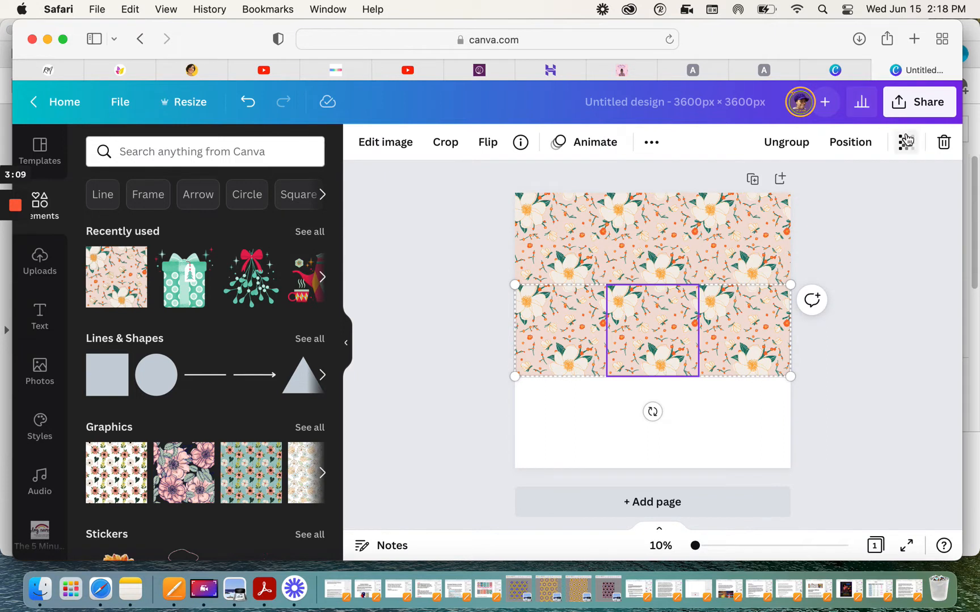
click(652, 144)
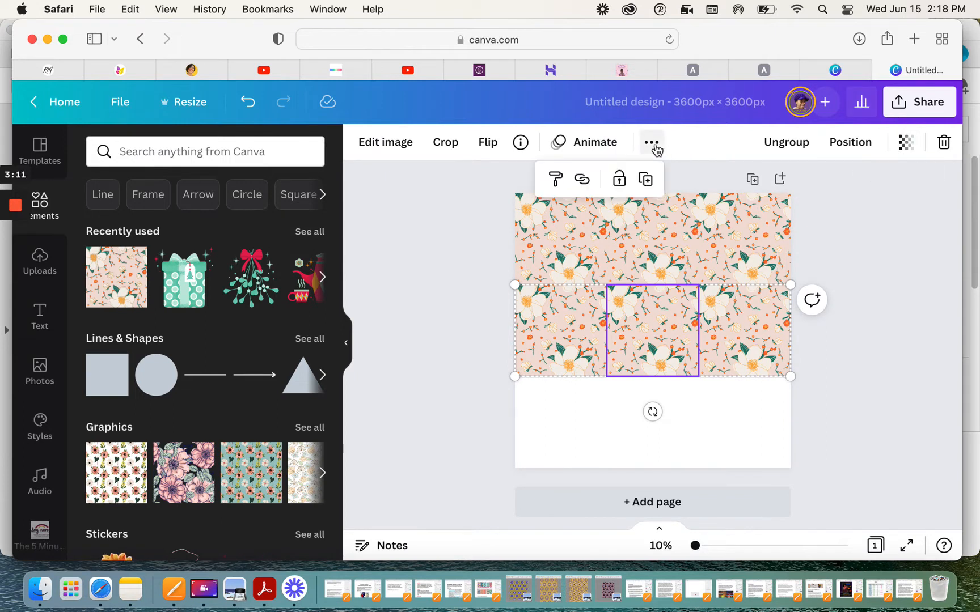
click(645, 178)
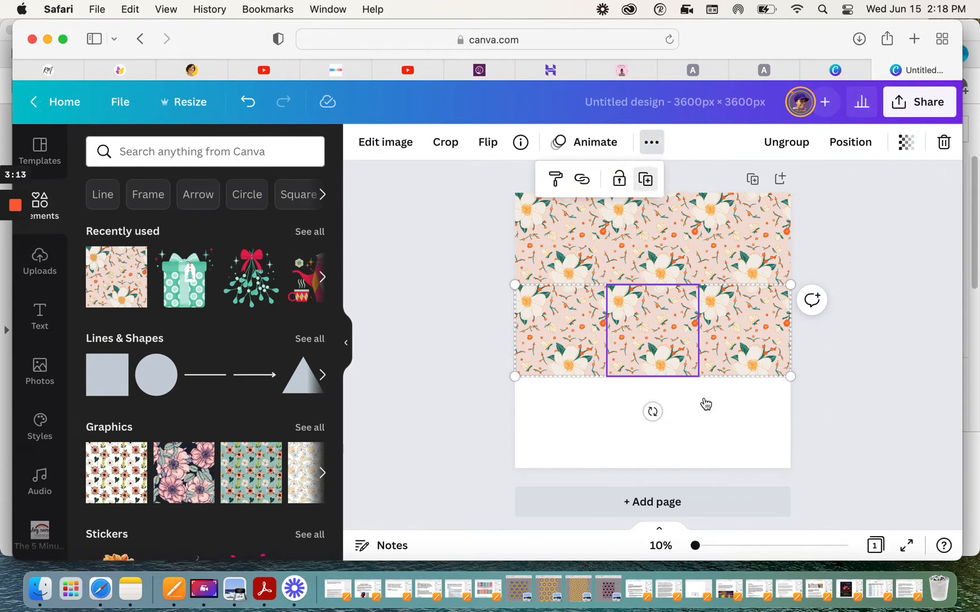
drag(652, 357, 652, 410)
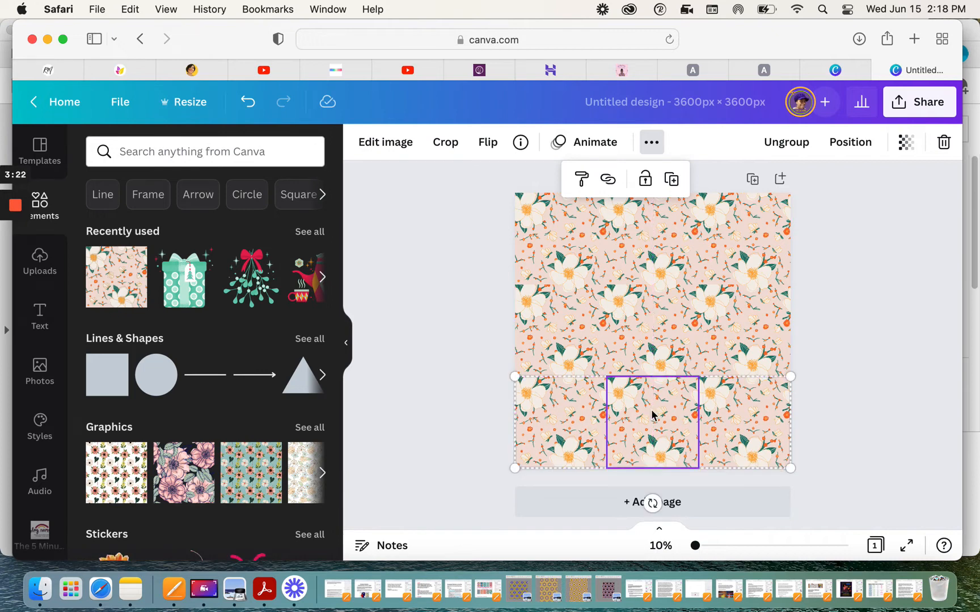
click(436, 447)
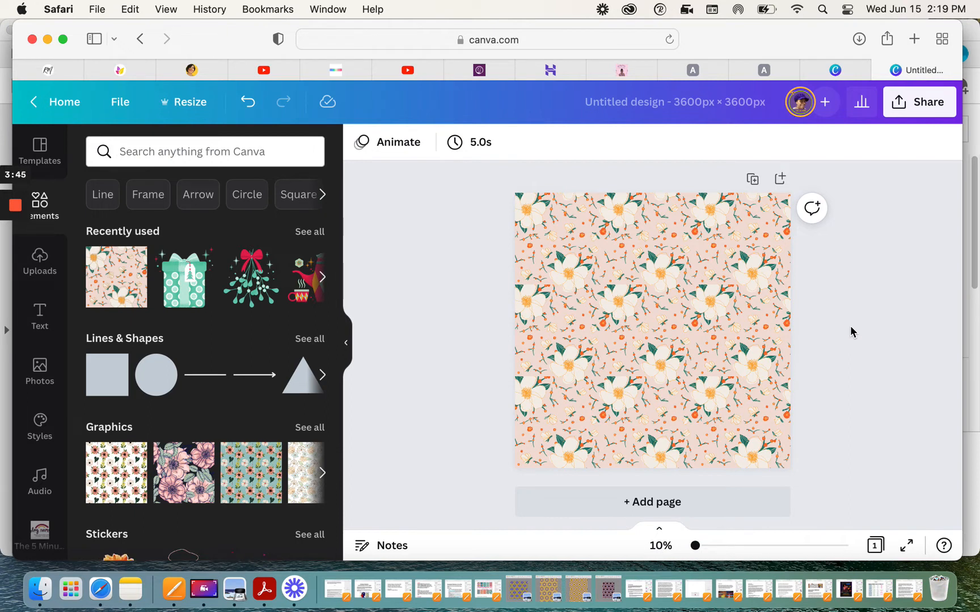
Step: Download the design as a JPG file
click(914, 111)
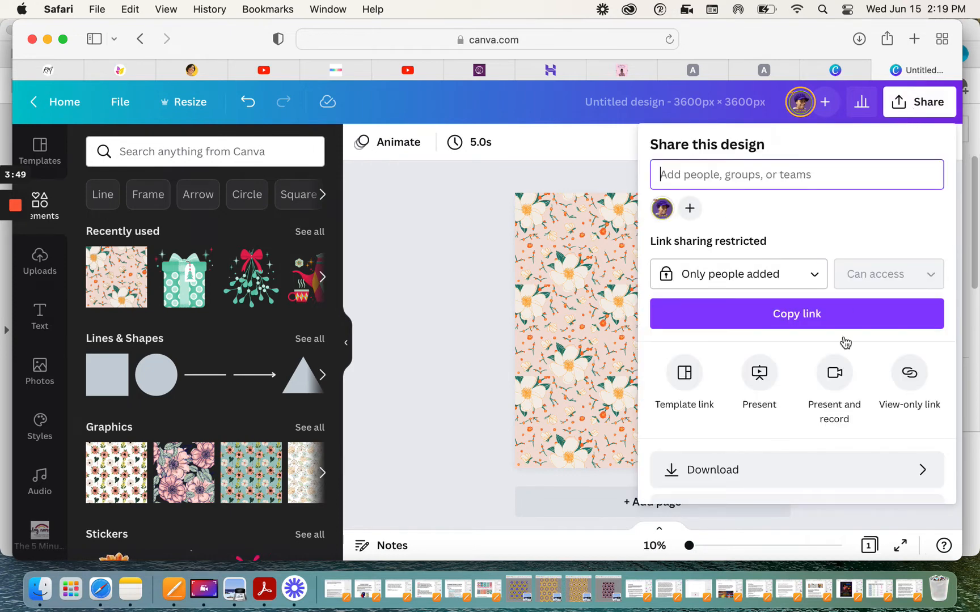
click(720, 478)
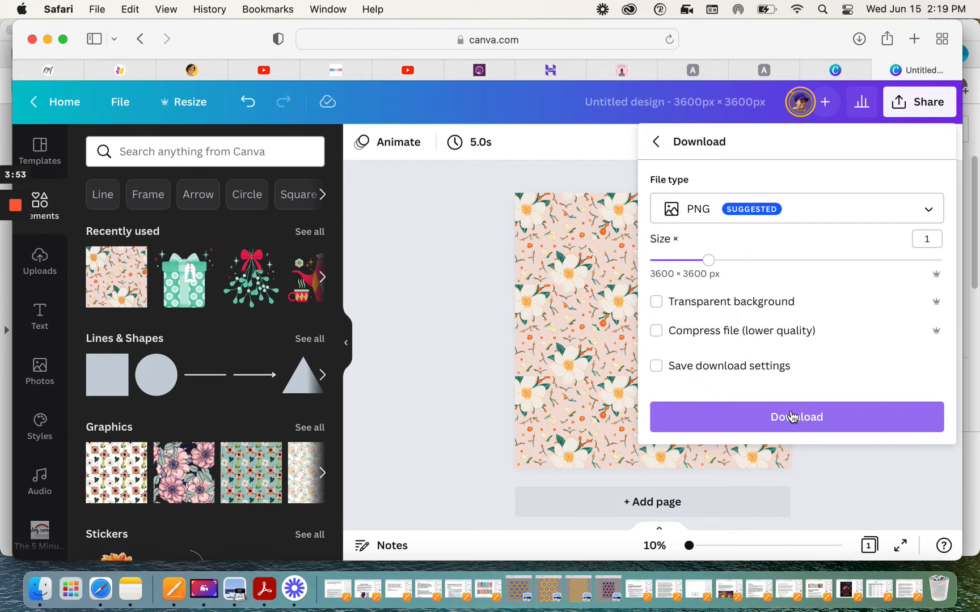
click(752, 211)
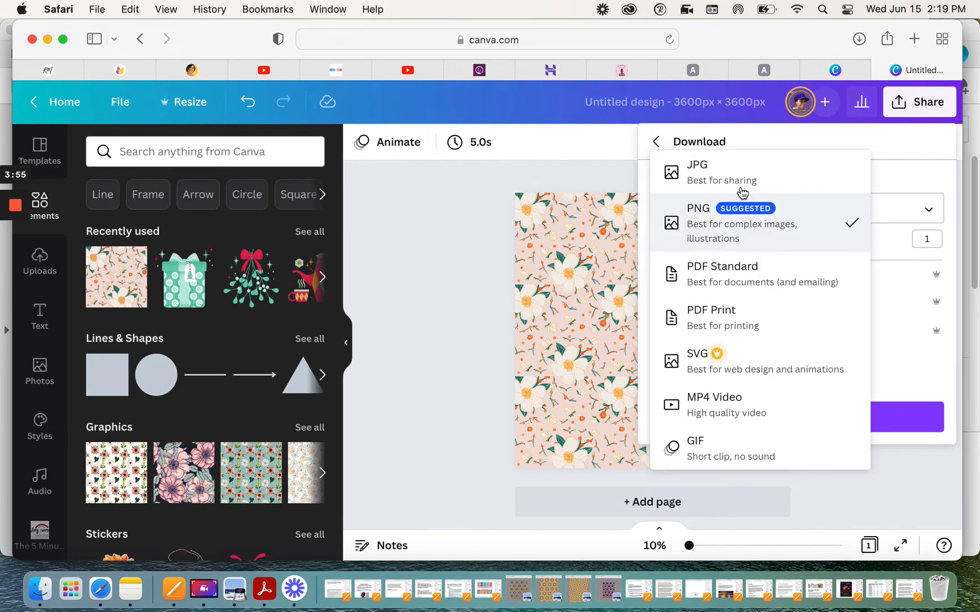
click(724, 170)
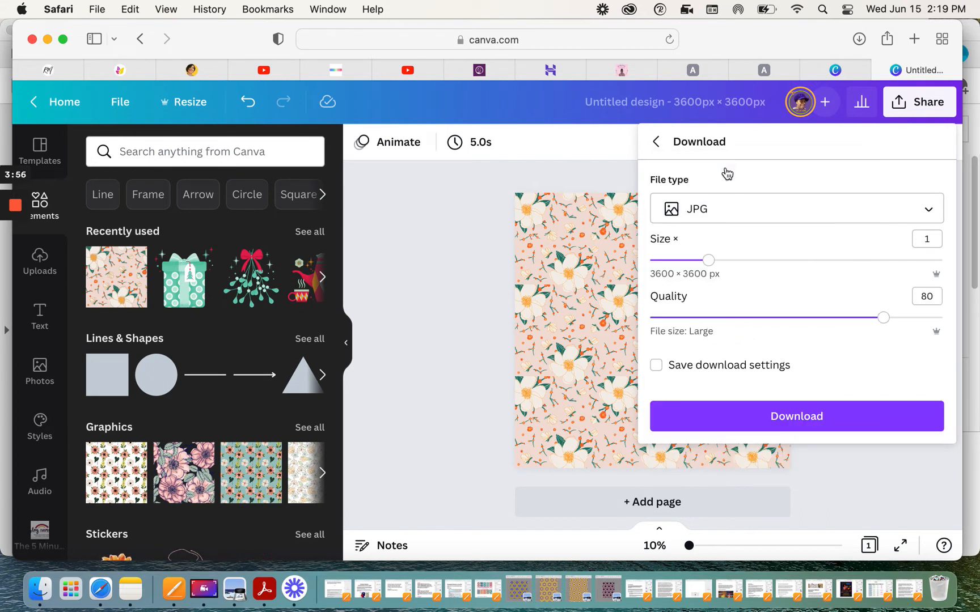
click(788, 424)
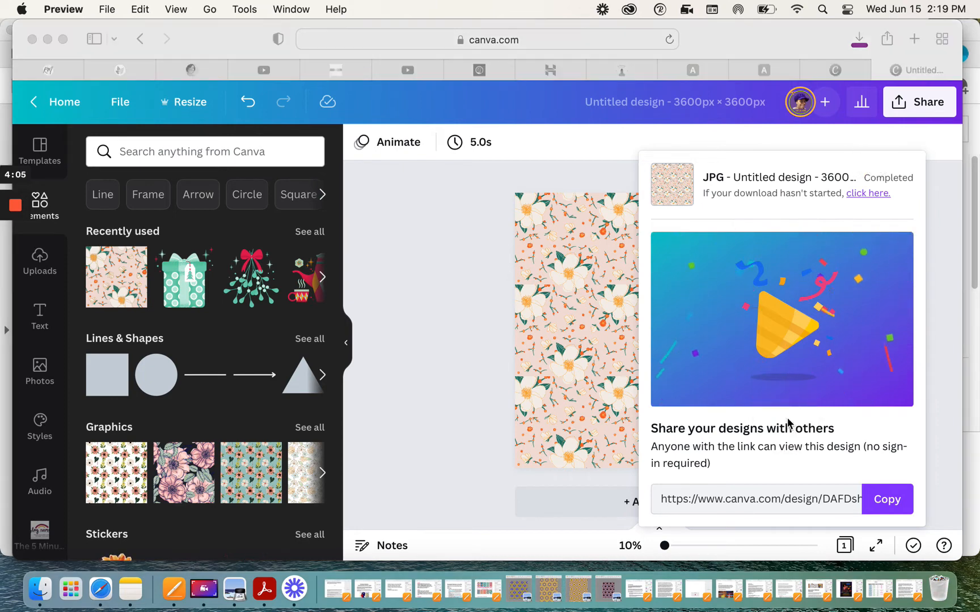
Step: Open the downloaded Untitled design.jpg from the Downloads folder in Preview
click(437, 289)
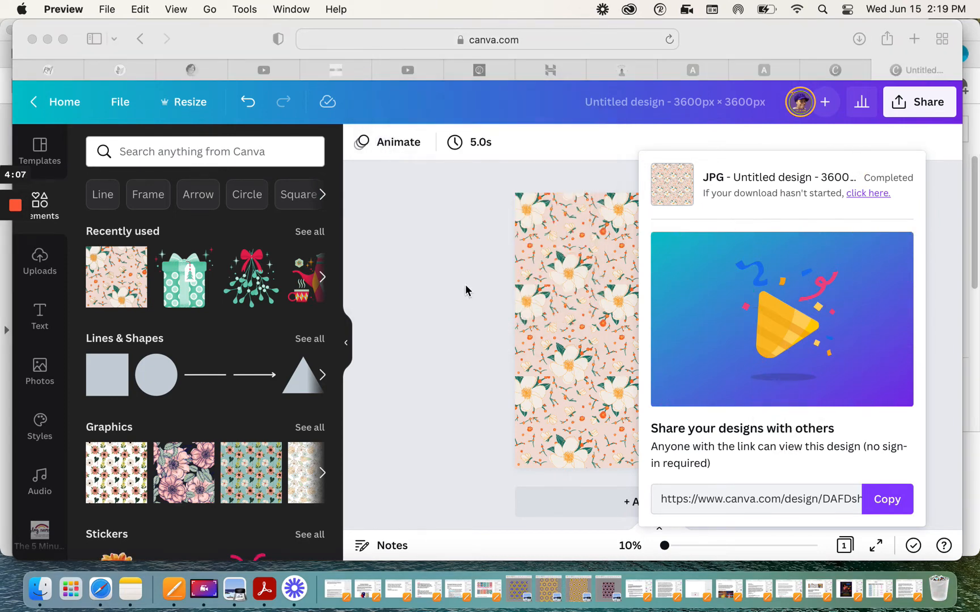
click(41, 593)
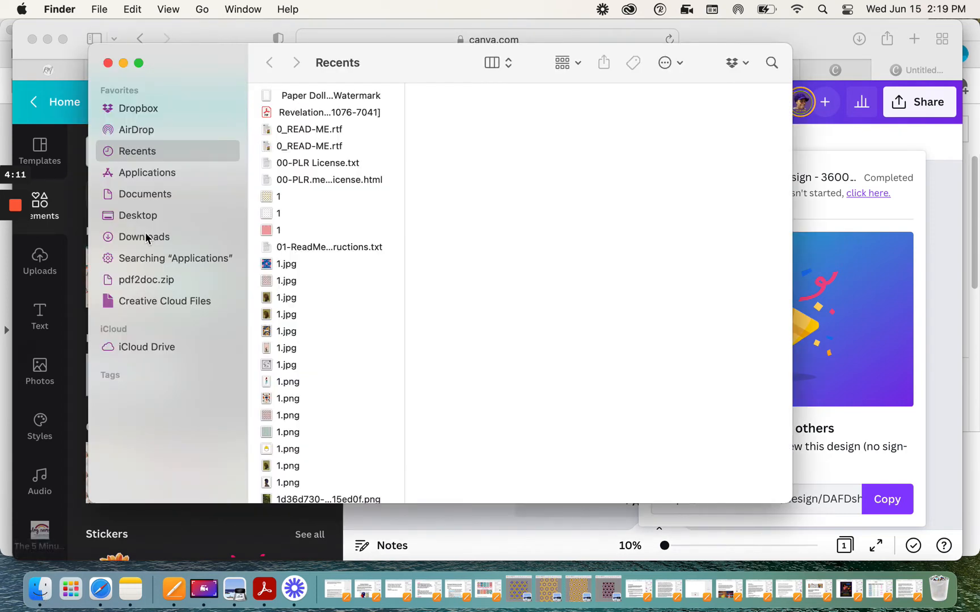
click(152, 236)
scroll(296, 345, down, 15)
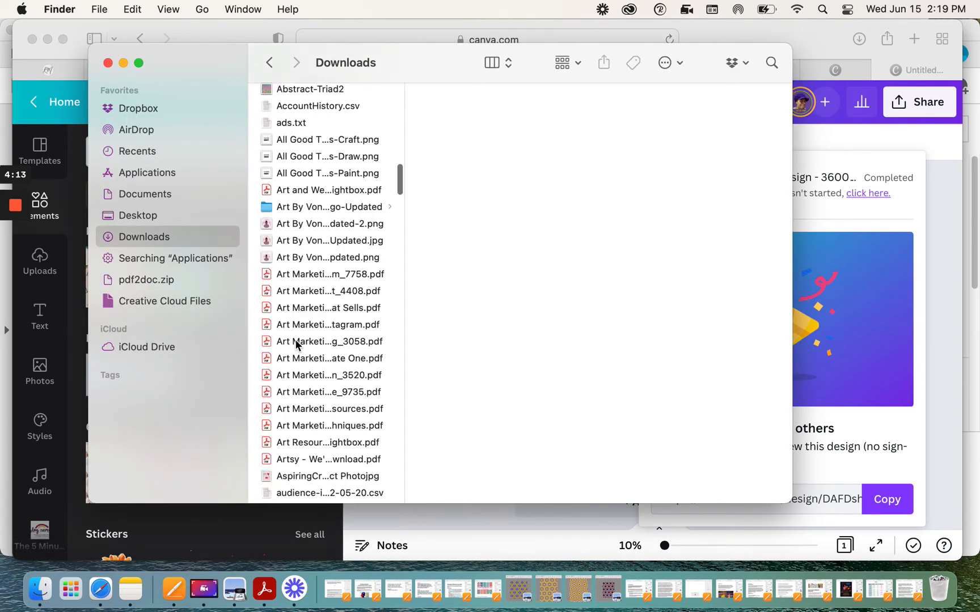
scroll(296, 344, down, 20)
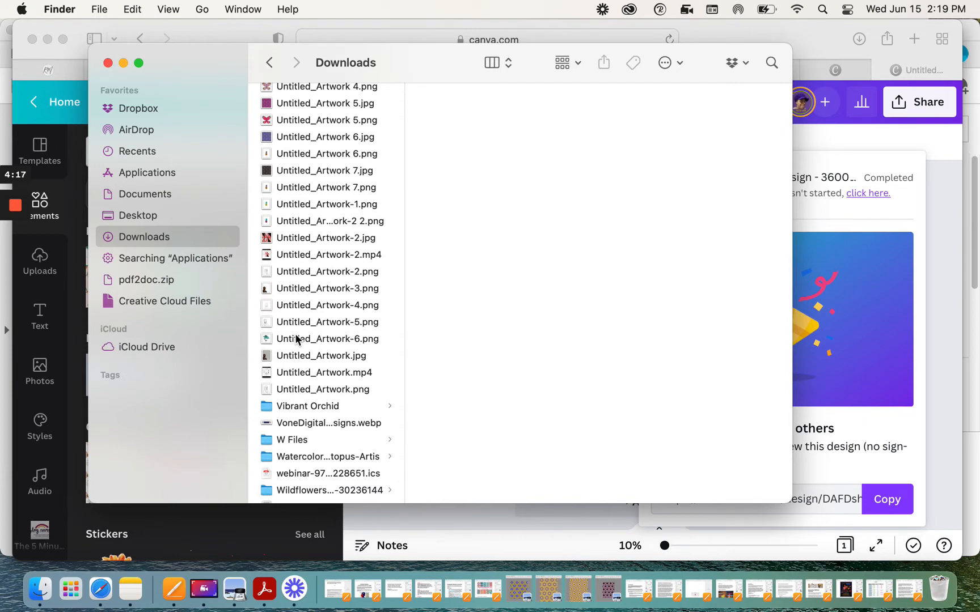
scroll(296, 340, down, 2)
scroll(294, 333, up, 5)
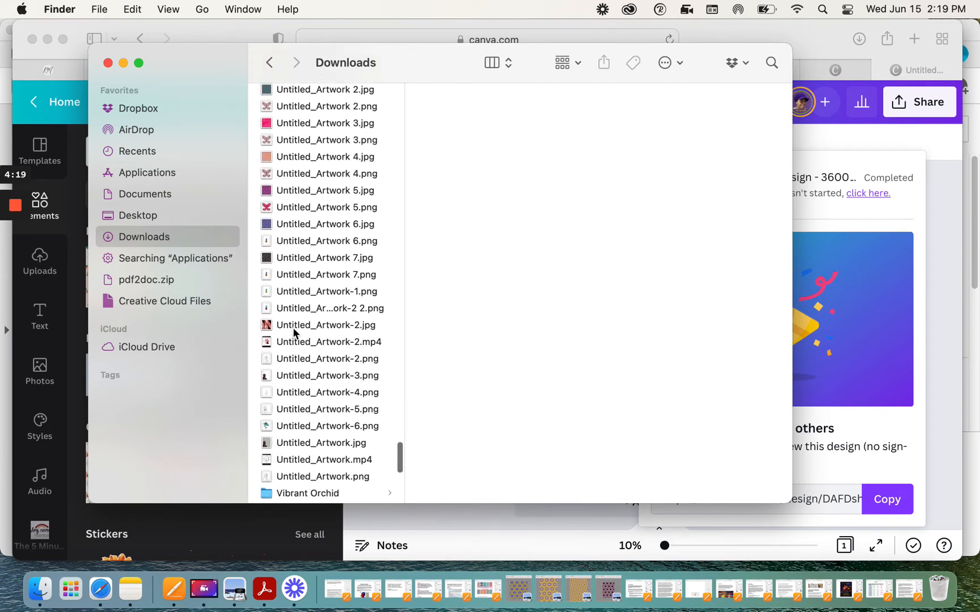
scroll(294, 334, up, 3)
click(285, 154)
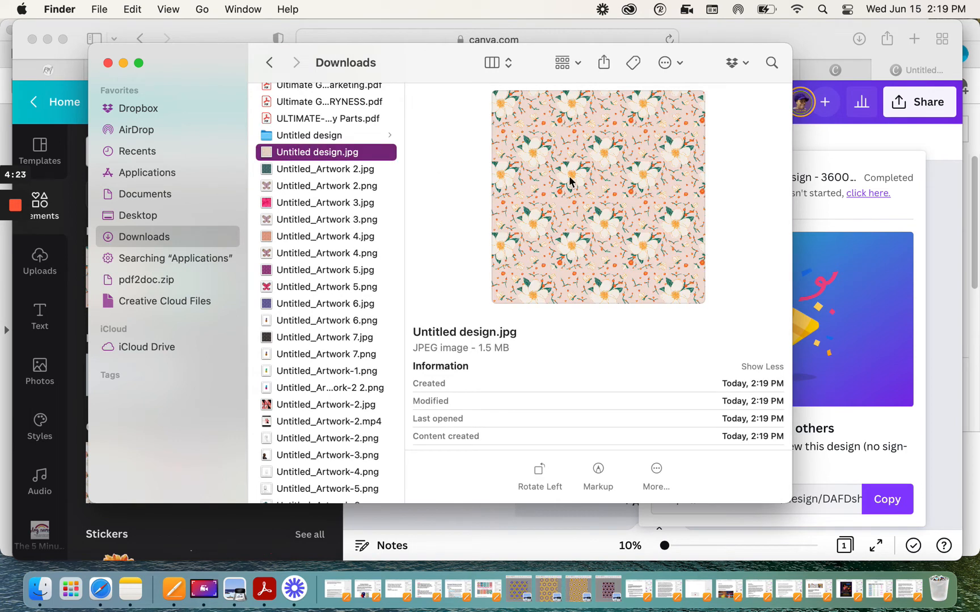
double_click(570, 181)
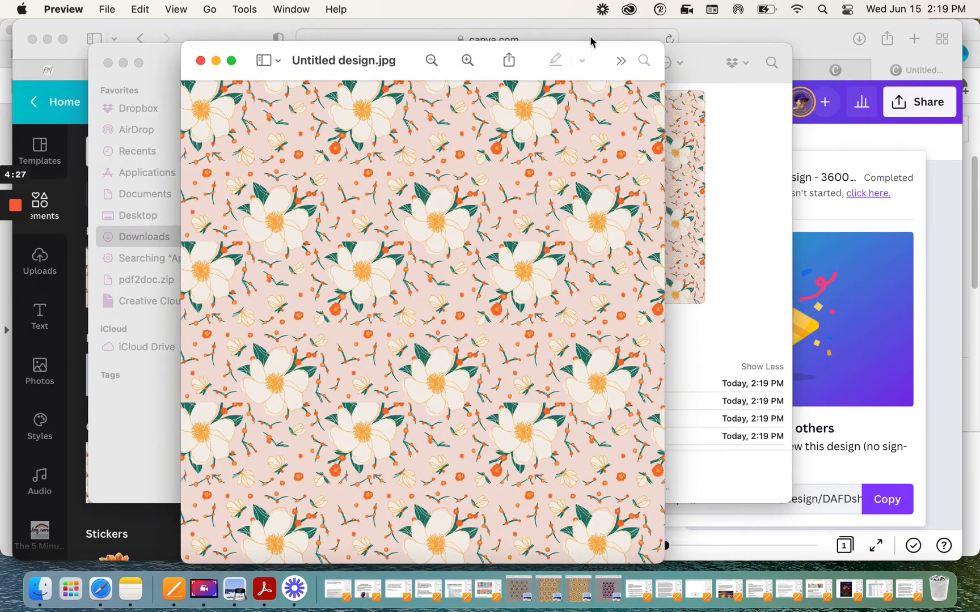
Step: Set the image resolution to 300 pixels/inch in the Adjust Size dialog
click(622, 64)
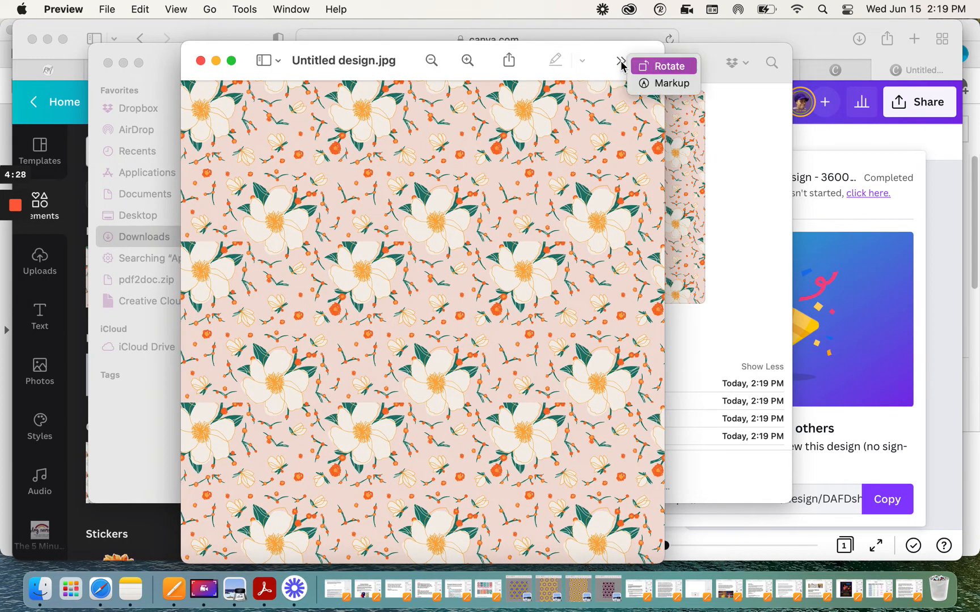
click(645, 87)
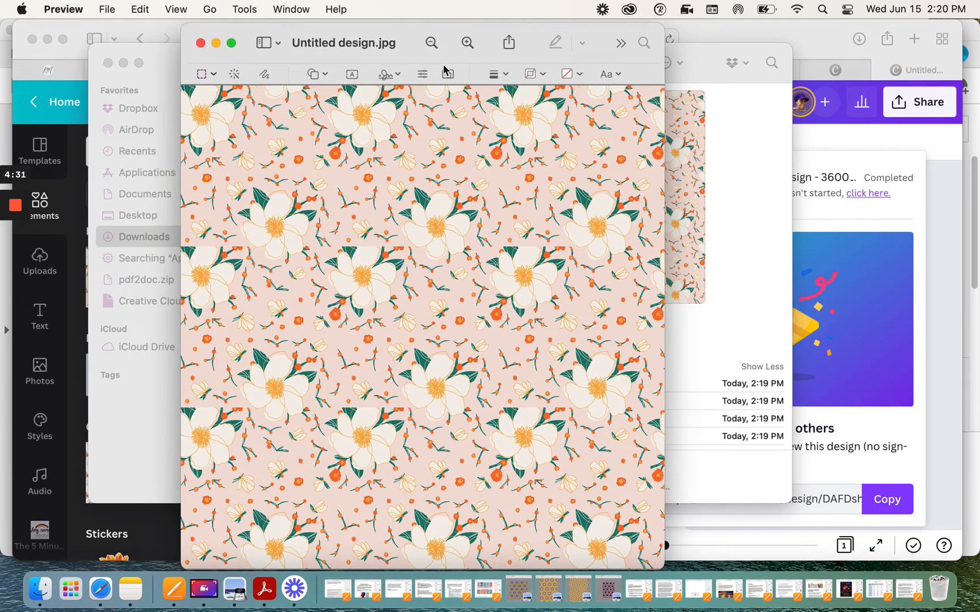
click(447, 74)
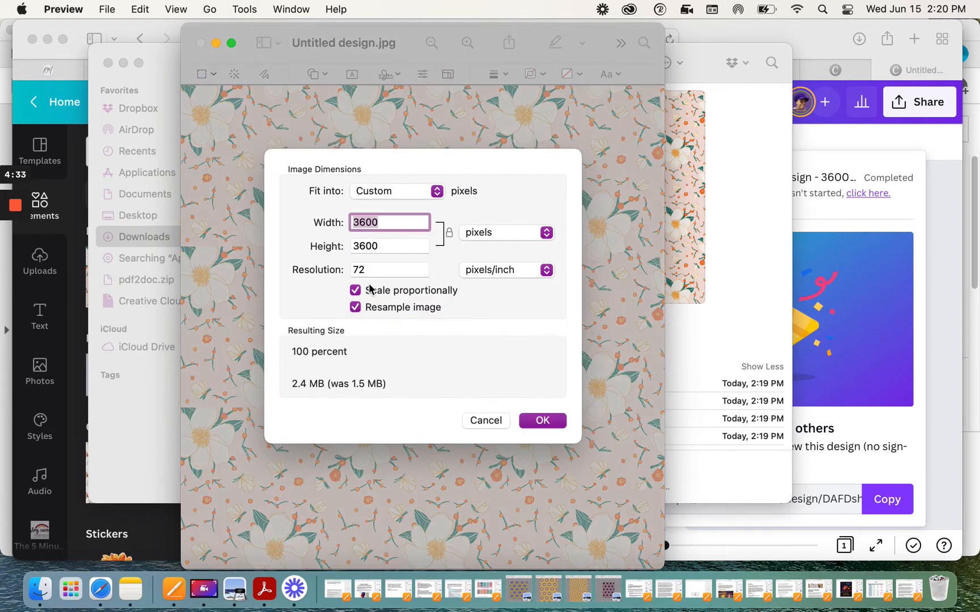
double_click(383, 270)
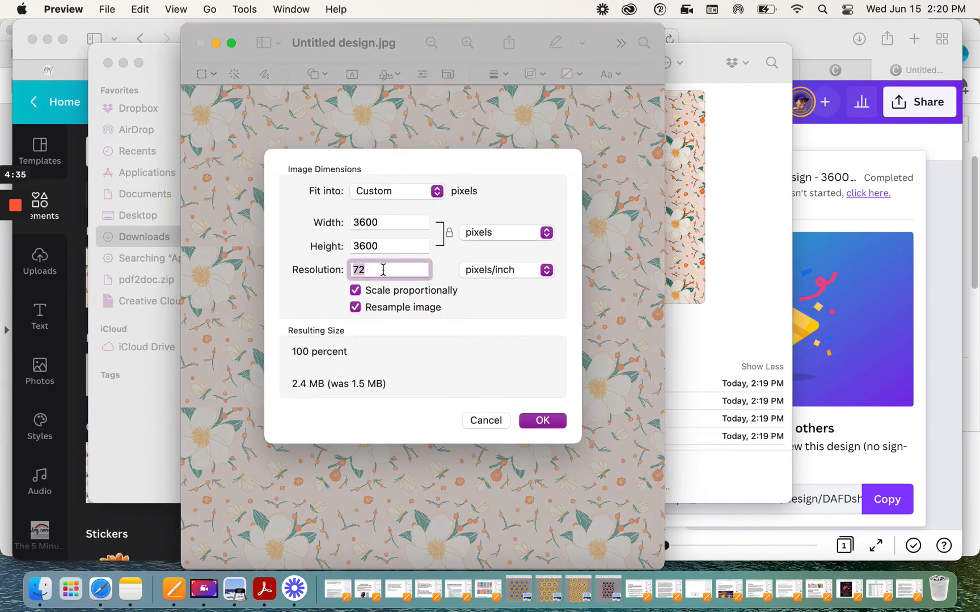
text(300)
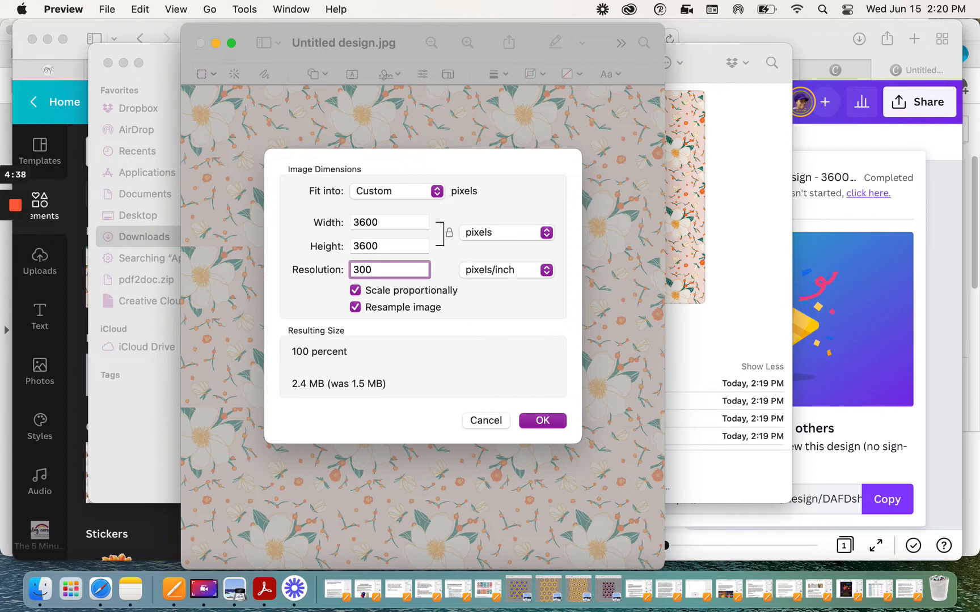
key(Return)
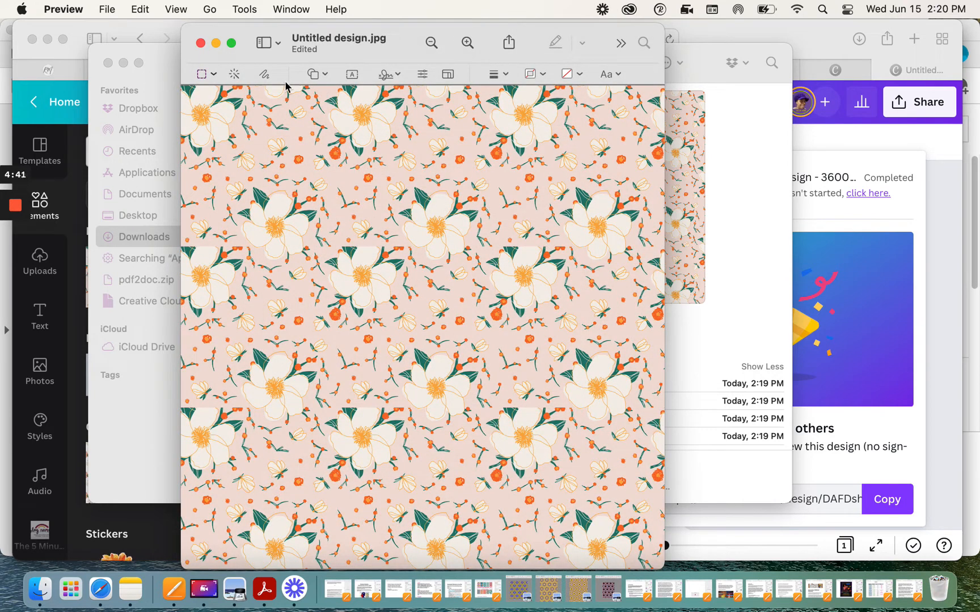
Step: Resize the image to 5000 × 5000 pixels, scaling proportionally
click(447, 74)
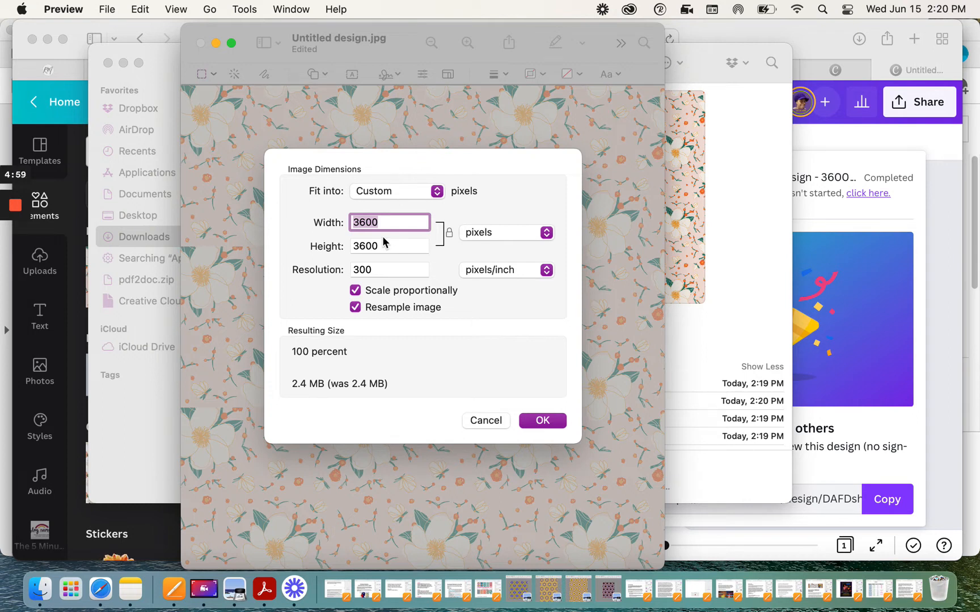
text(50000)
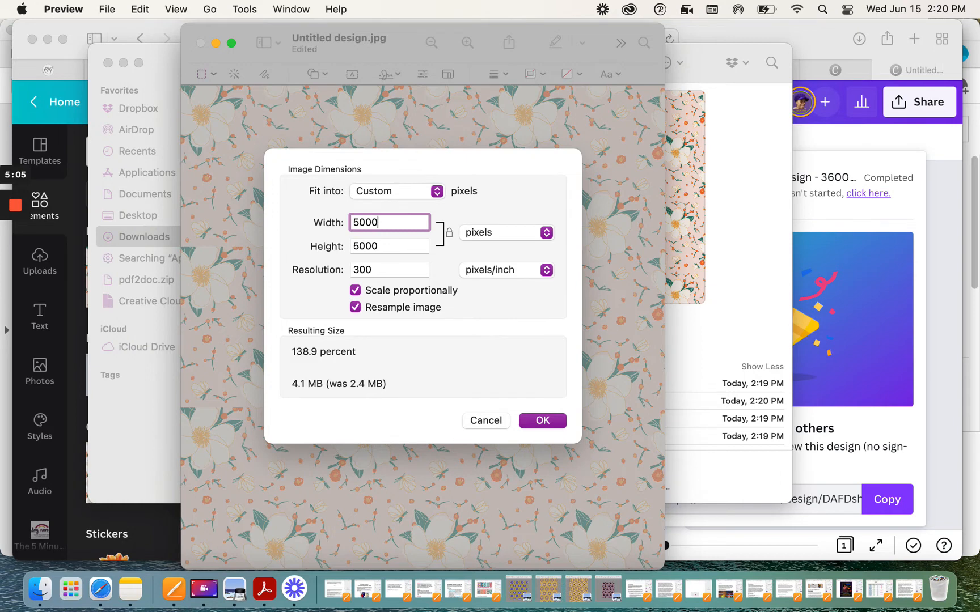
key(Return)
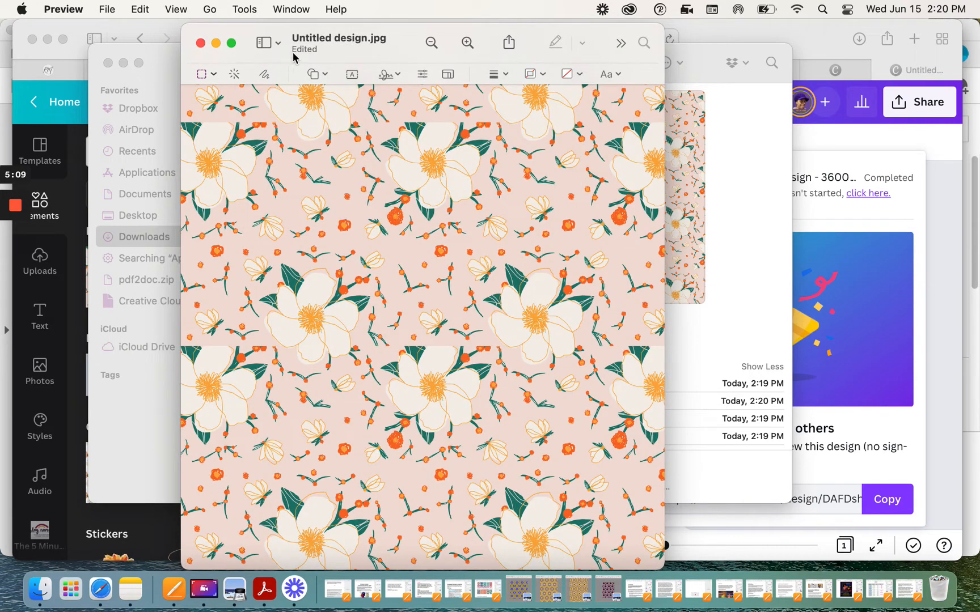
Step: Rename the image file as Florals and close the image window
mouse_move(321, 42)
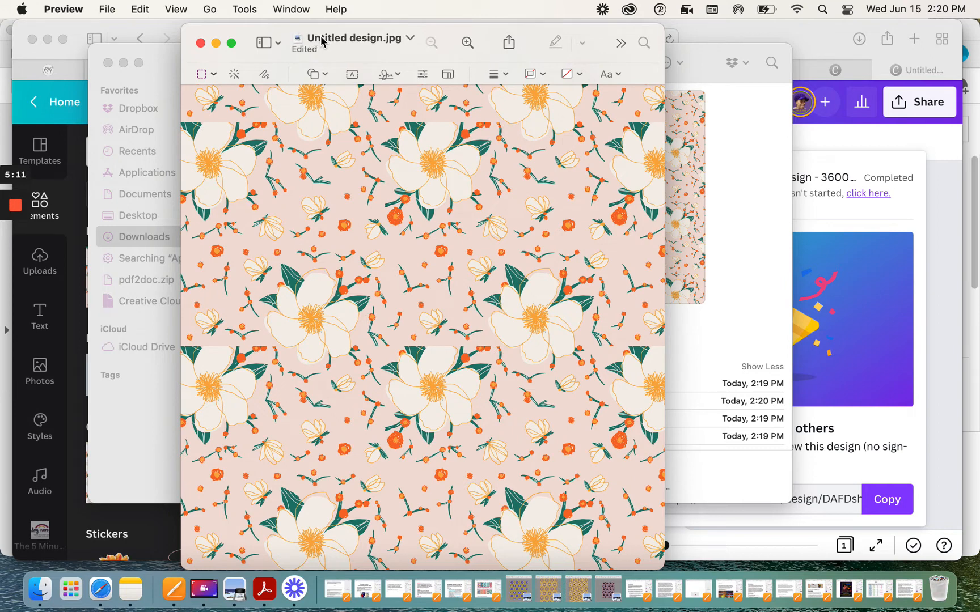
click(334, 38)
text(Floral)
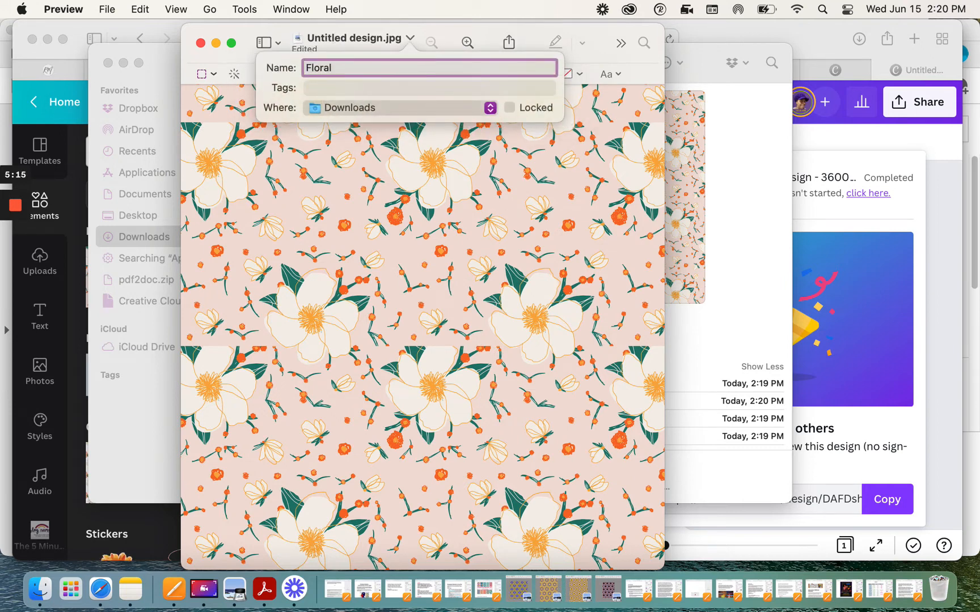
text(s)
key(Return)
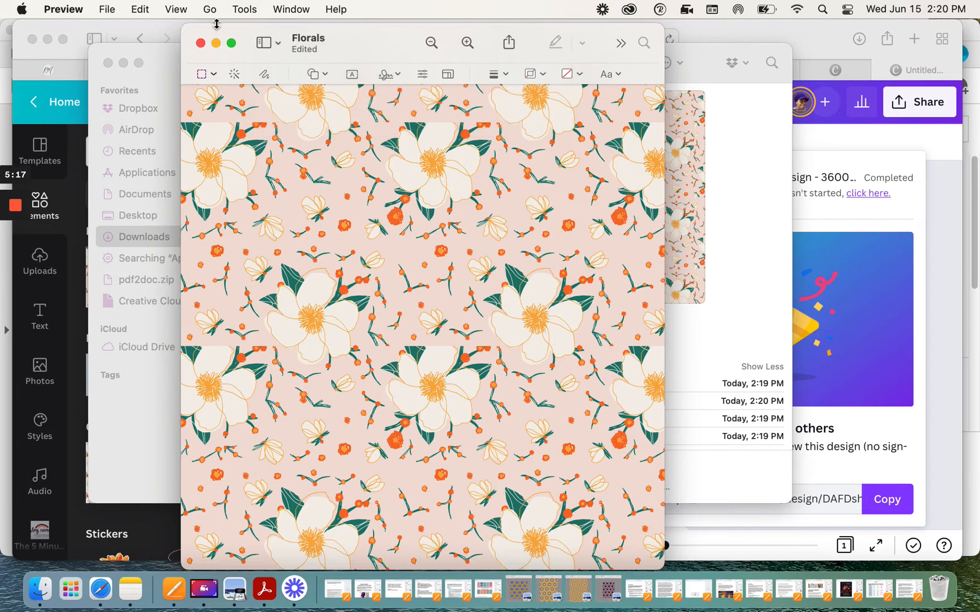
click(217, 45)
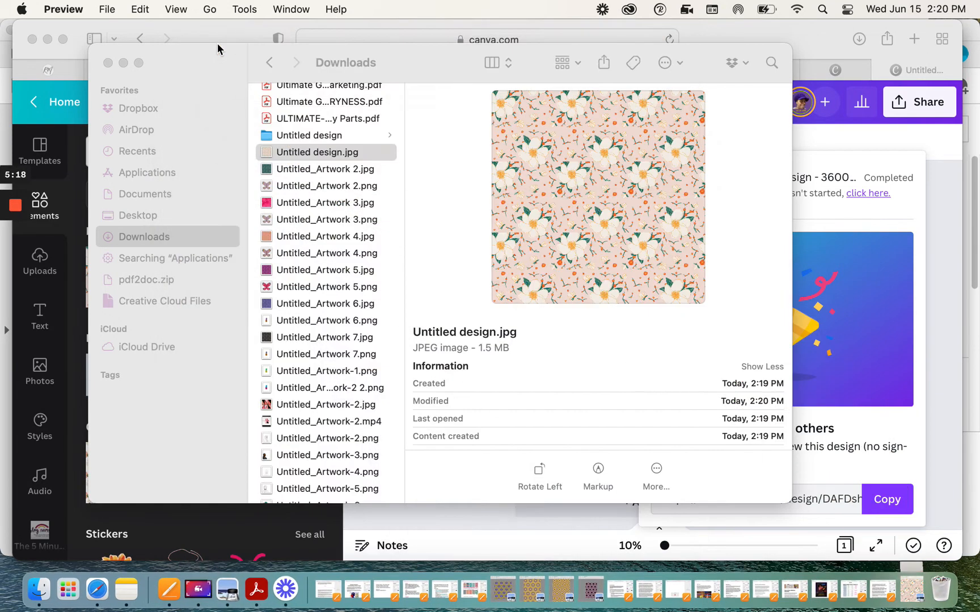
Step: Close Finder and open redbubble.com in a new browser tab
click(123, 63)
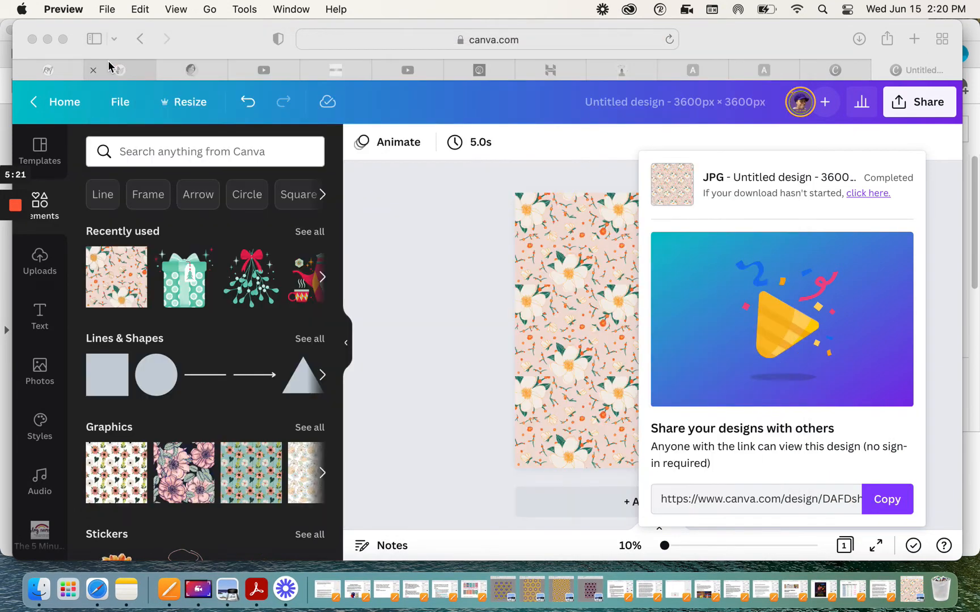
click(770, 44)
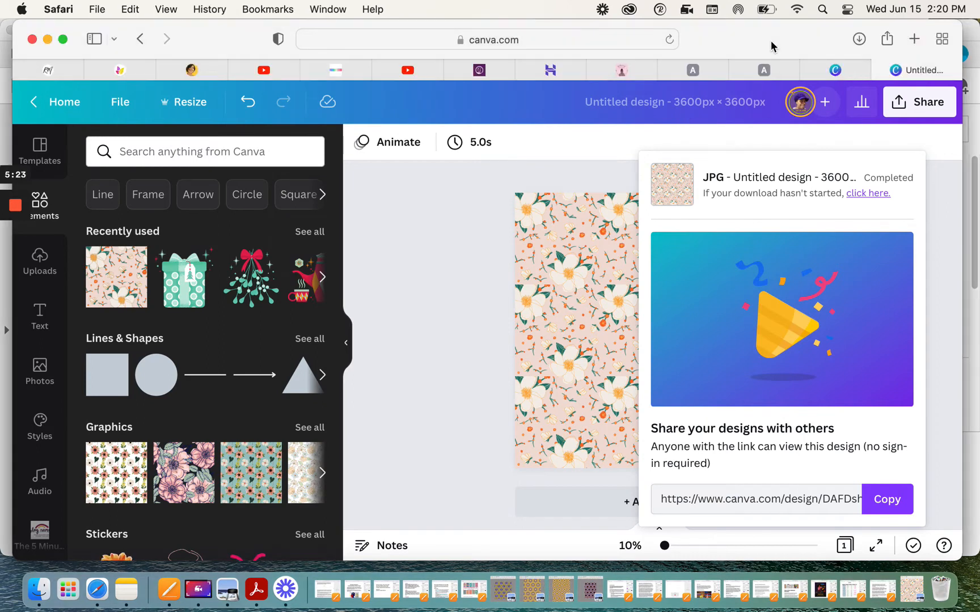
click(914, 39)
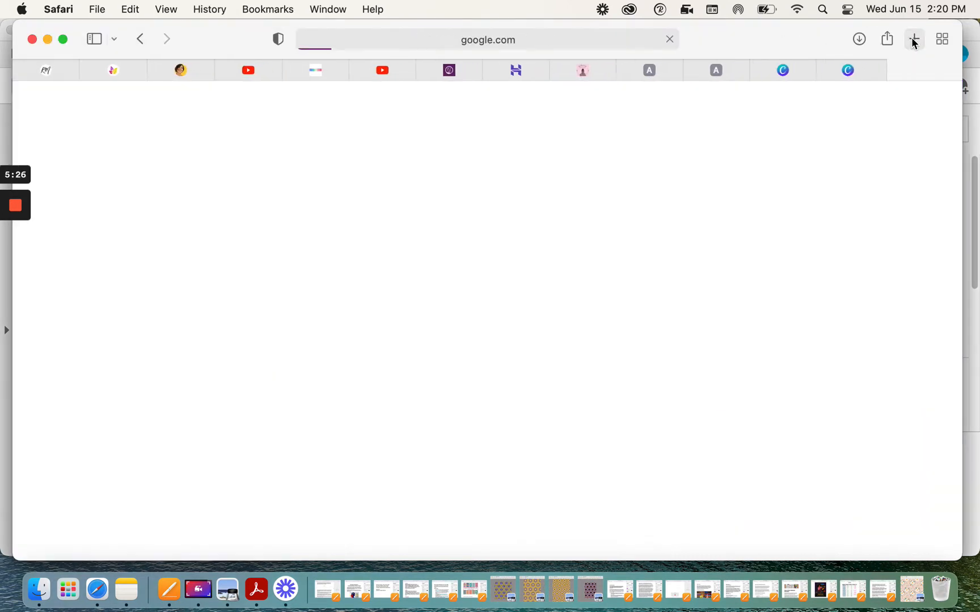
click(579, 40)
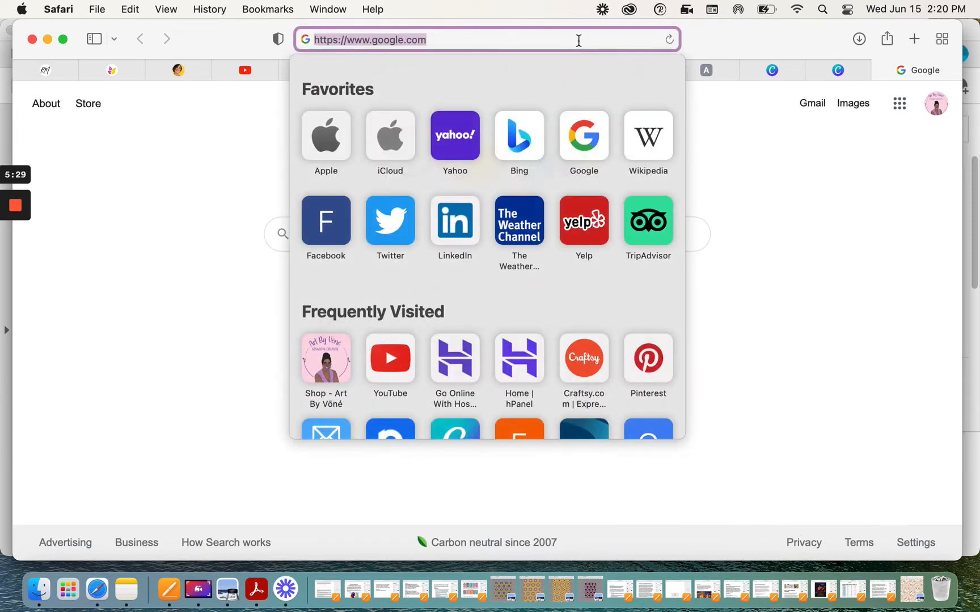
text(red)
key(Return)
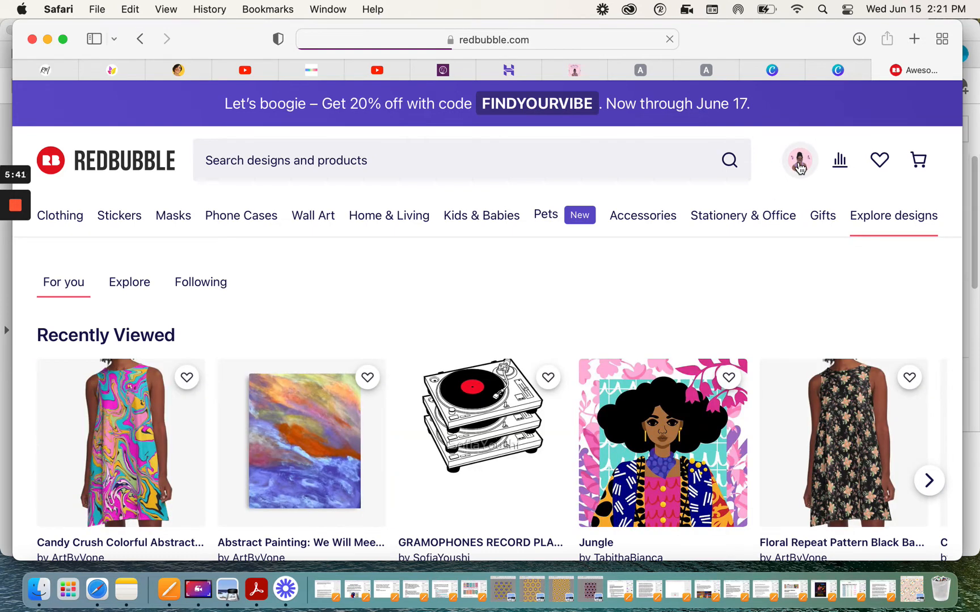
Step: Add new work on Redbubble by uploading the Florals image from Downloads
click(800, 166)
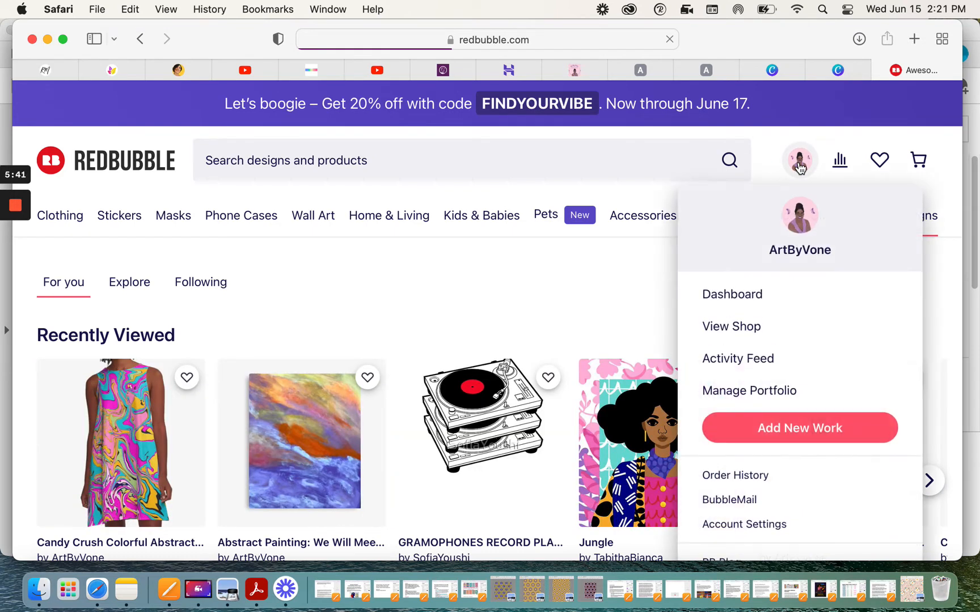
click(822, 433)
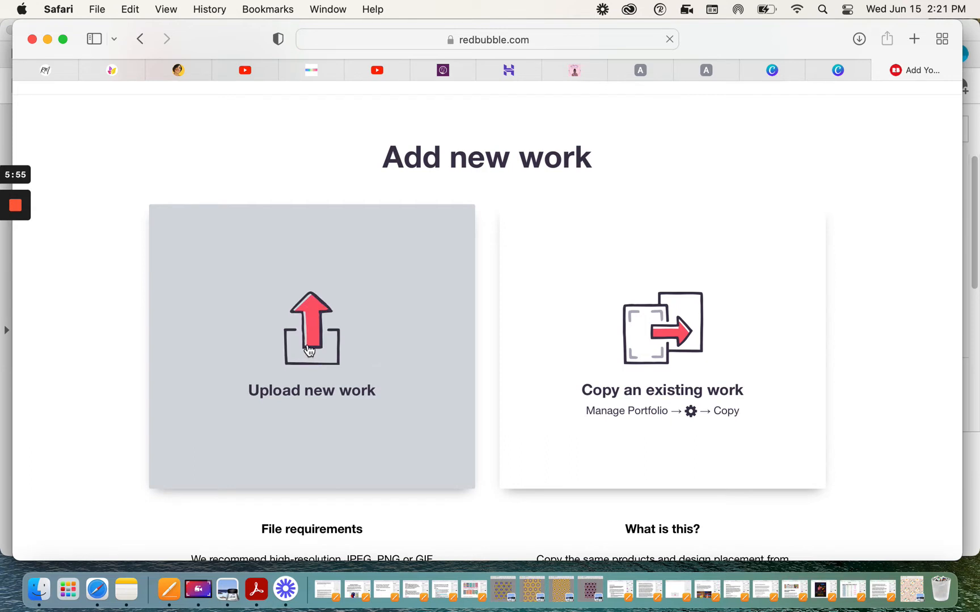
click(310, 353)
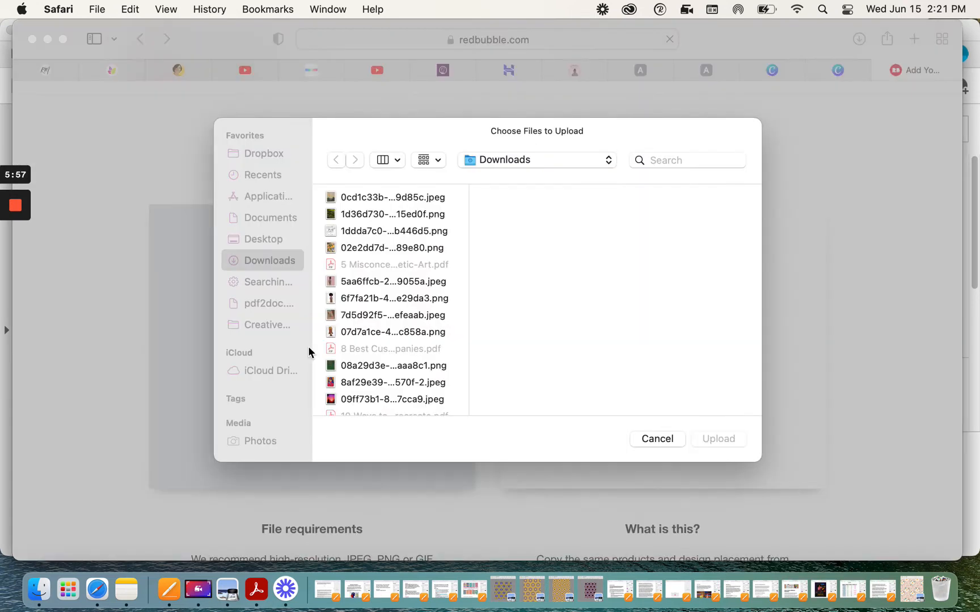
scroll(372, 336, down, 20)
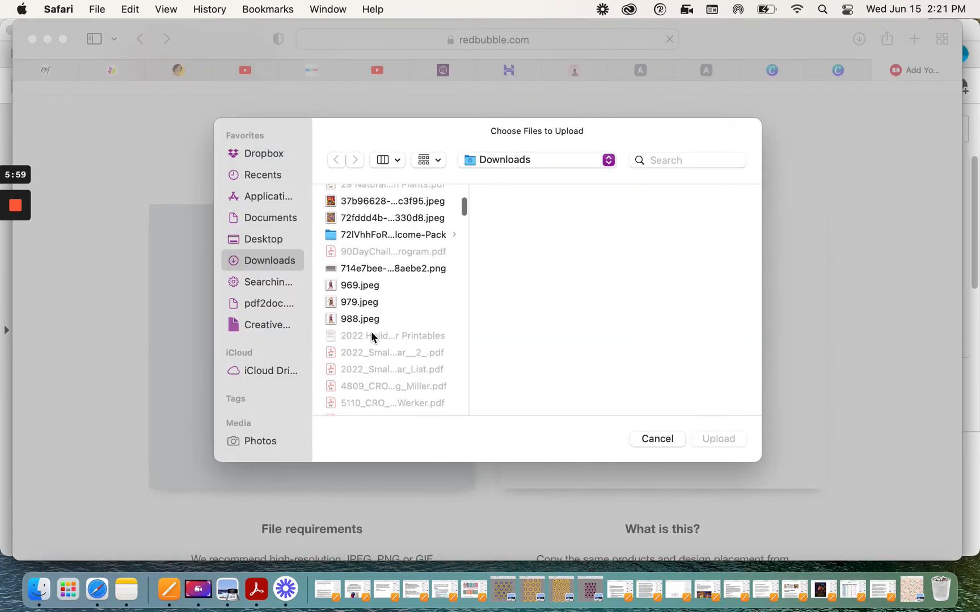
scroll(371, 336, down, 20)
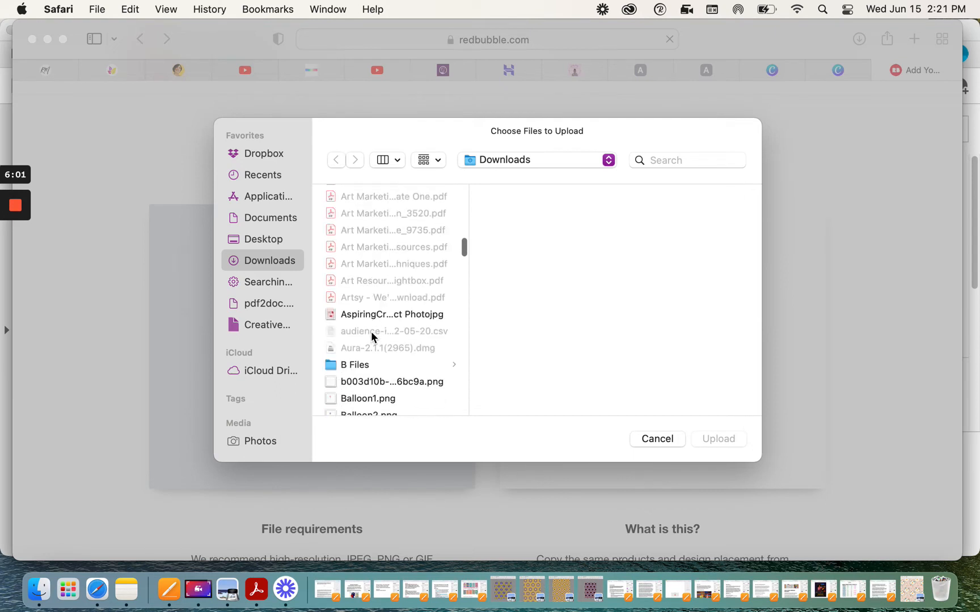
scroll(371, 335, down, 15)
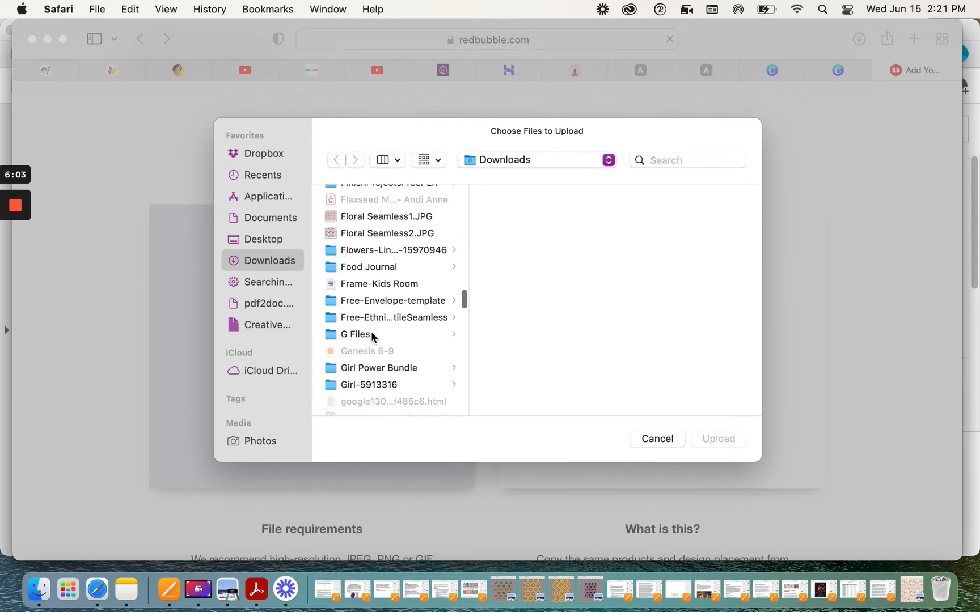
scroll(371, 336, up, 3)
scroll(372, 335, up, 10)
click(354, 263)
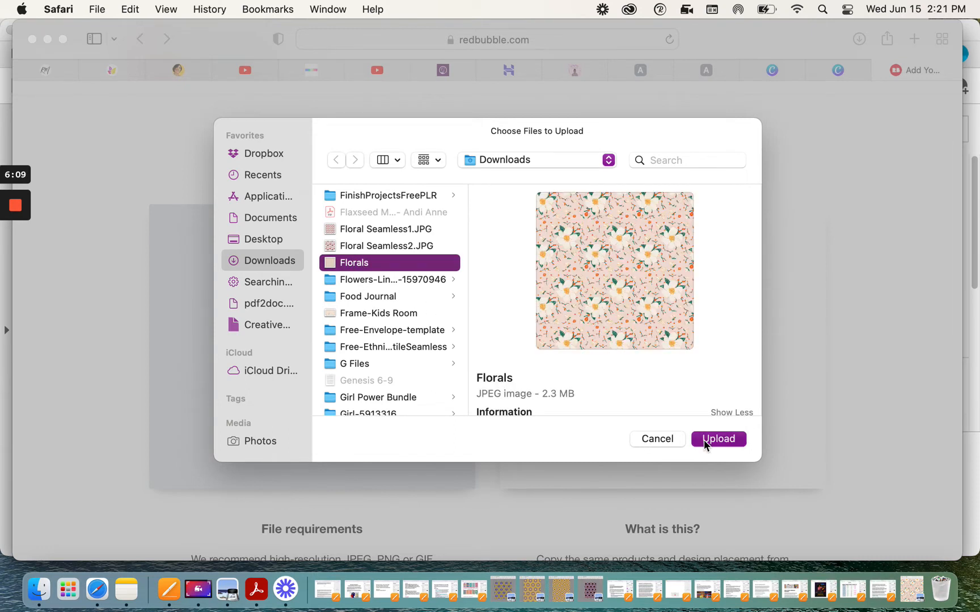
click(716, 439)
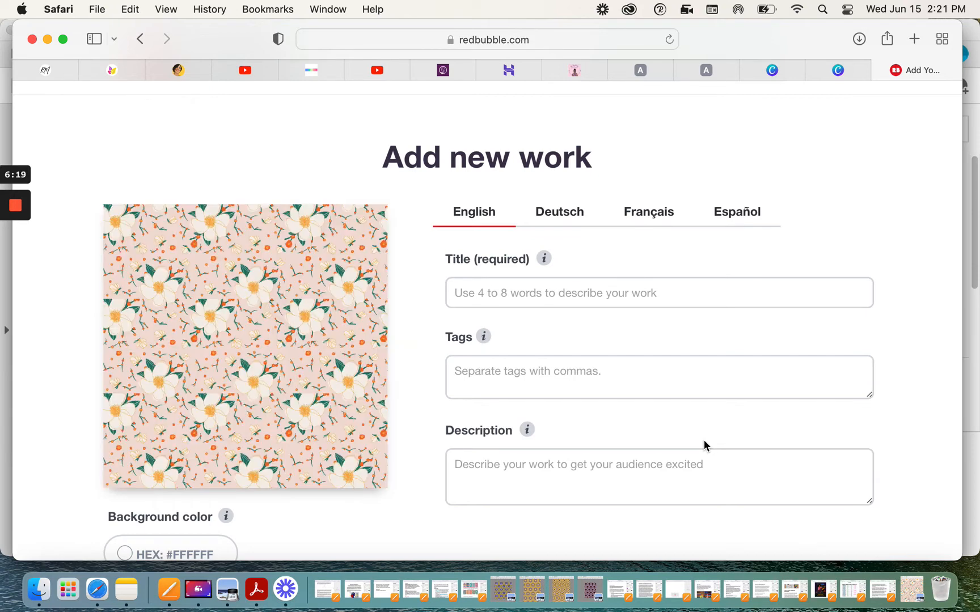
Step: Review the product previews for the uploaded pattern
scroll(704, 441, down, 10)
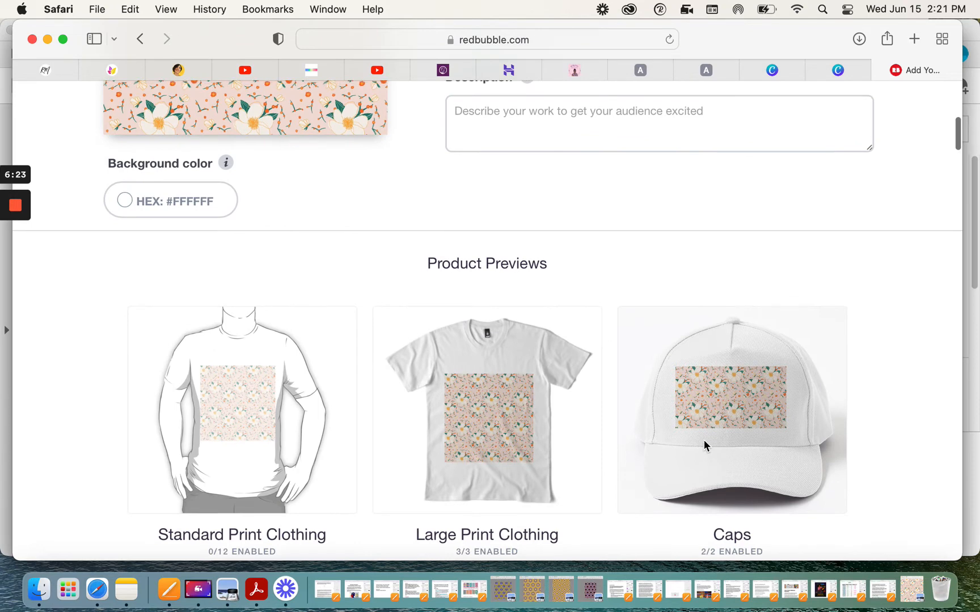
scroll(704, 440, up, 3)
scroll(704, 440, up, 5)
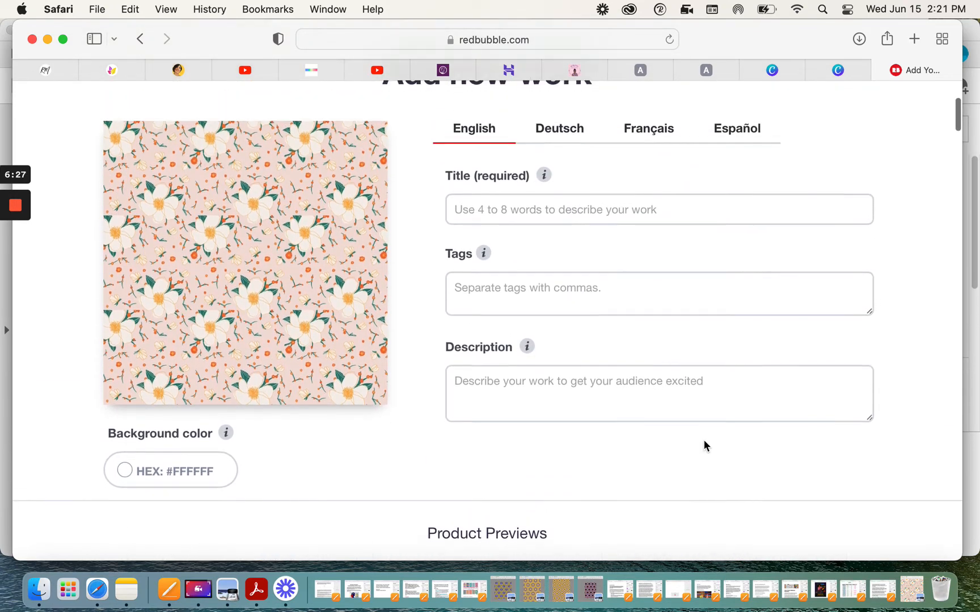
Step: Disable the Caps and Large Print Clothing products for the uploaded pattern
scroll(703, 440, down, 15)
scroll(704, 440, down, 6)
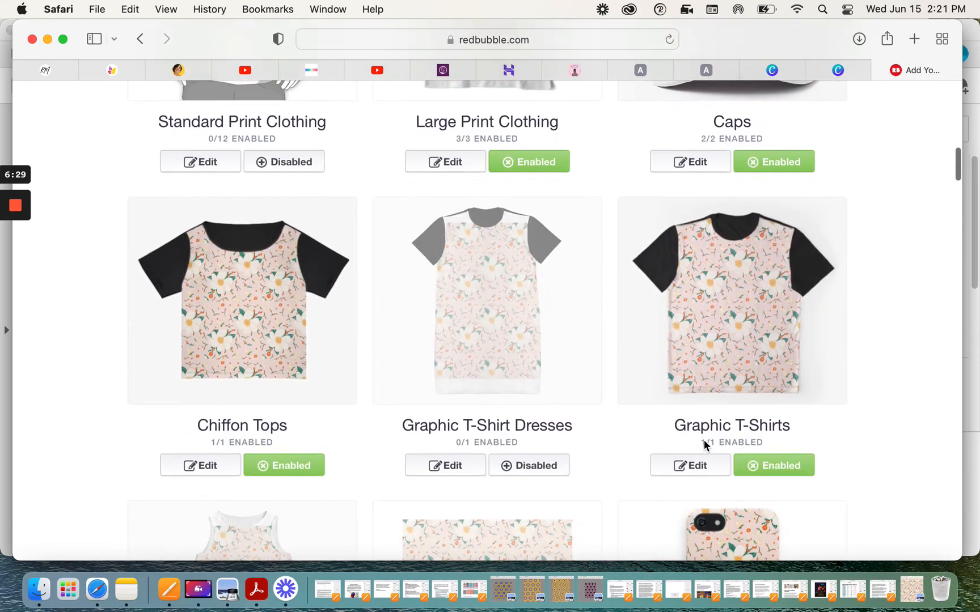
scroll(703, 440, up, 6)
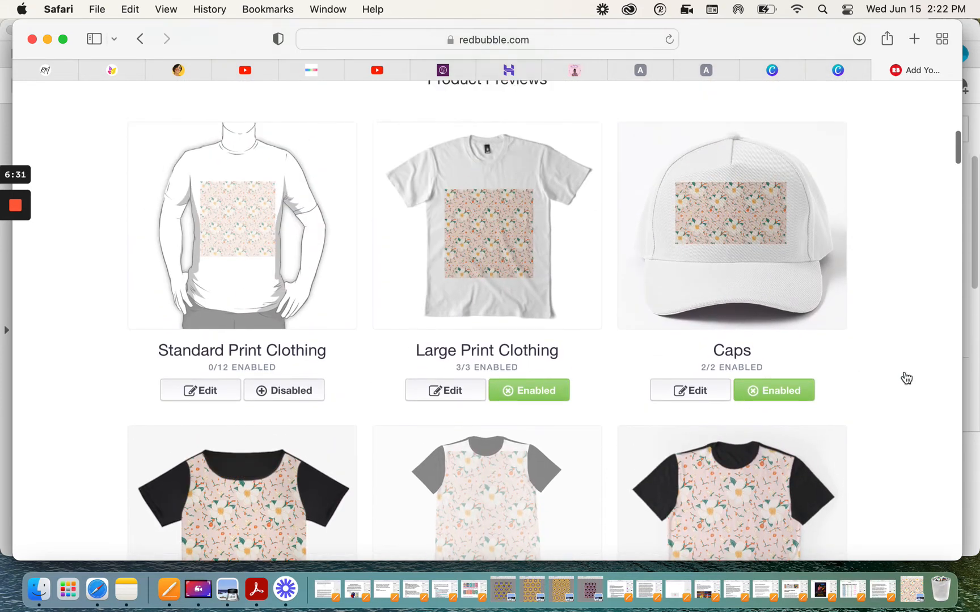
click(795, 400)
click(536, 399)
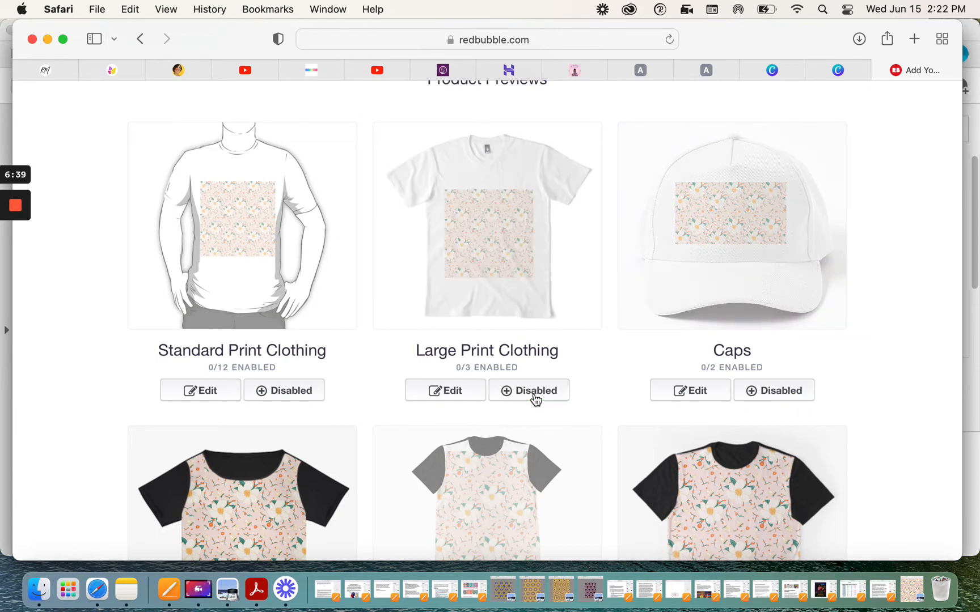
Step: Open the A-Line Dresses product editor to check the pattern's placement on the dress, then leave it
scroll(536, 400, down, 5)
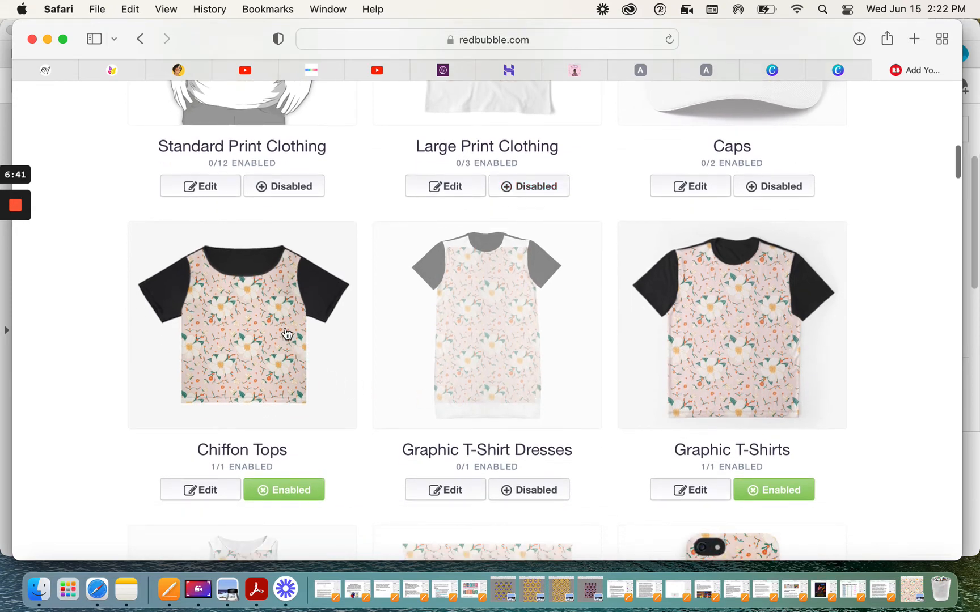
scroll(290, 335, down, 2)
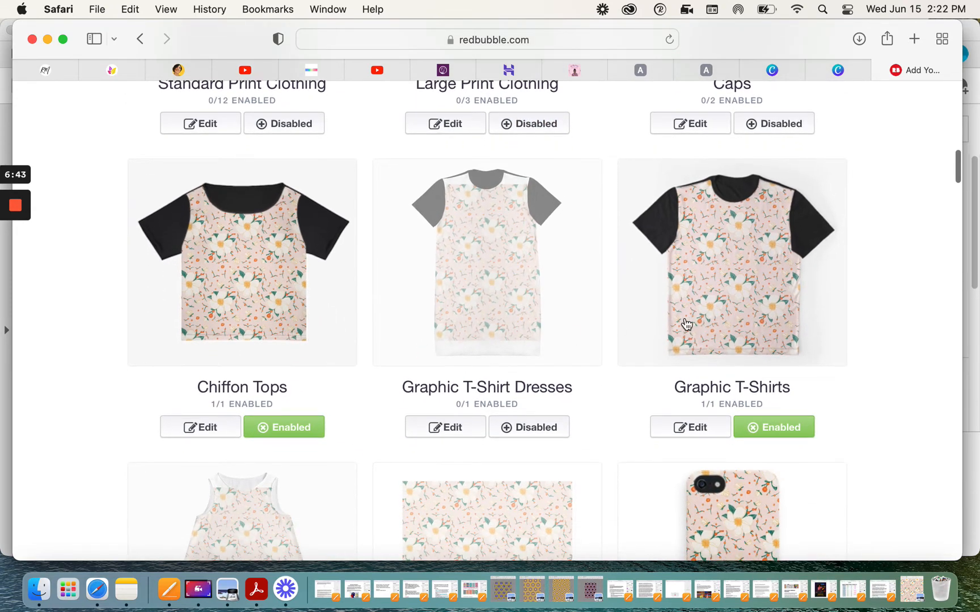
scroll(695, 312, down, 4)
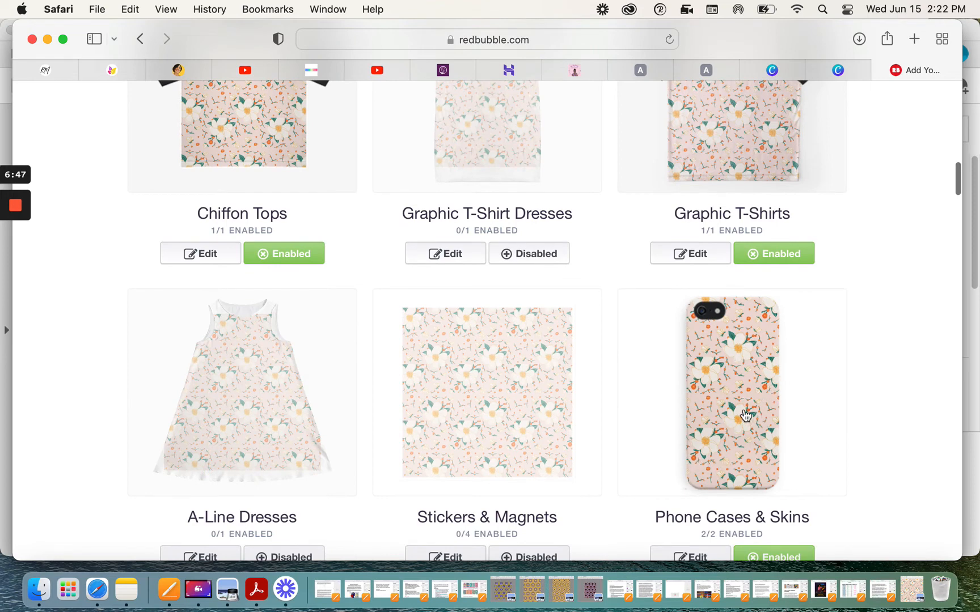
scroll(750, 406, down, 4)
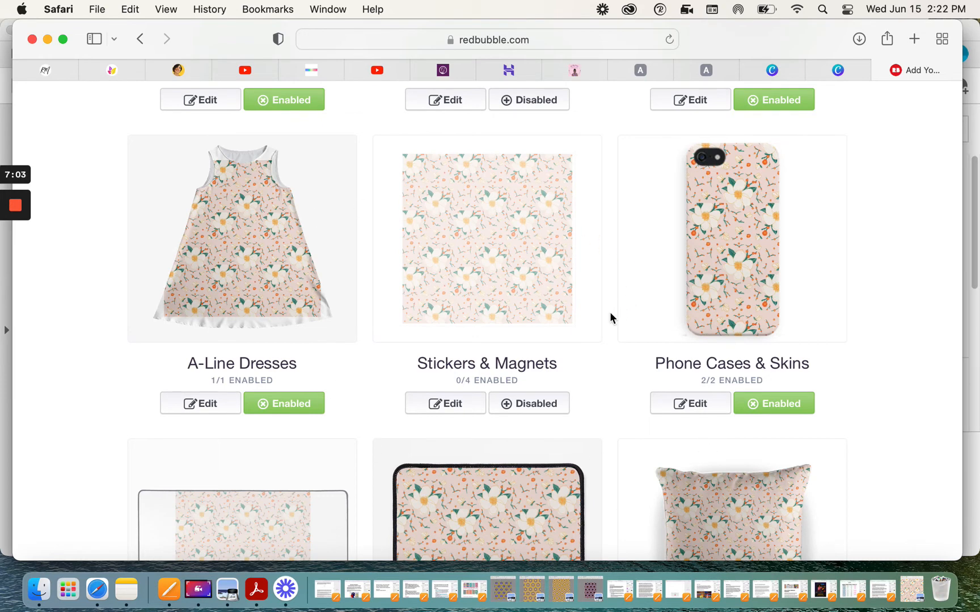
click(205, 404)
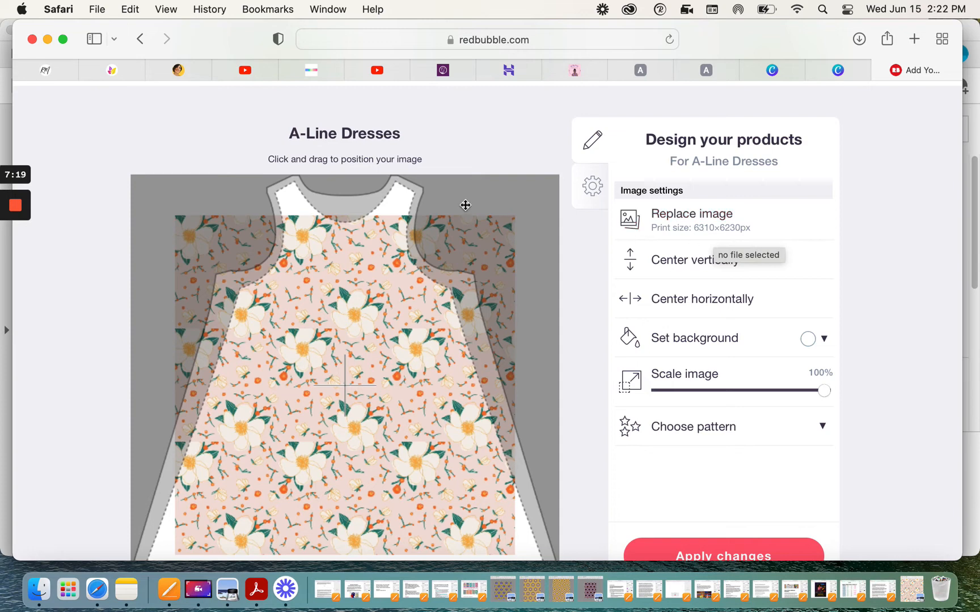
scroll(464, 204, up, 5)
click(208, 309)
Step: Enable the Dog Mats, Cat Mats, Pet Blankets and Pet Bandanas products
scroll(211, 309, down, 5)
scroll(211, 309, down, 3)
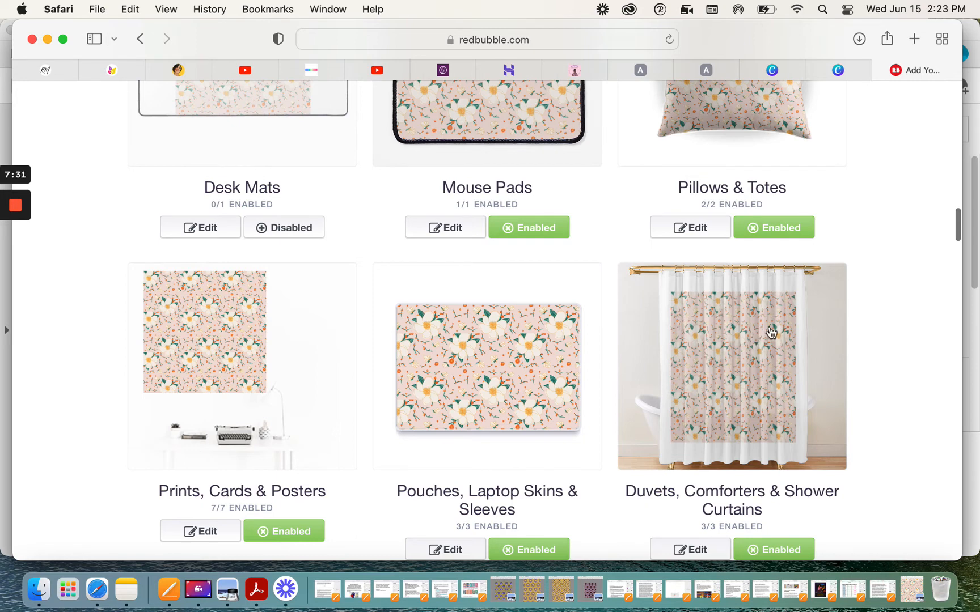
scroll(772, 333, up, 2)
scroll(720, 418, up, 3)
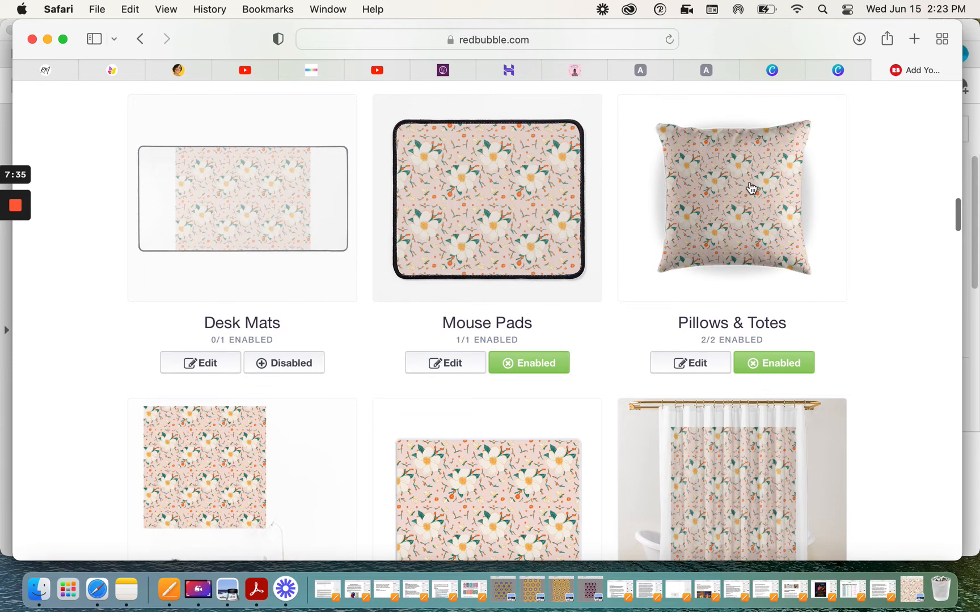
scroll(497, 230, down, 15)
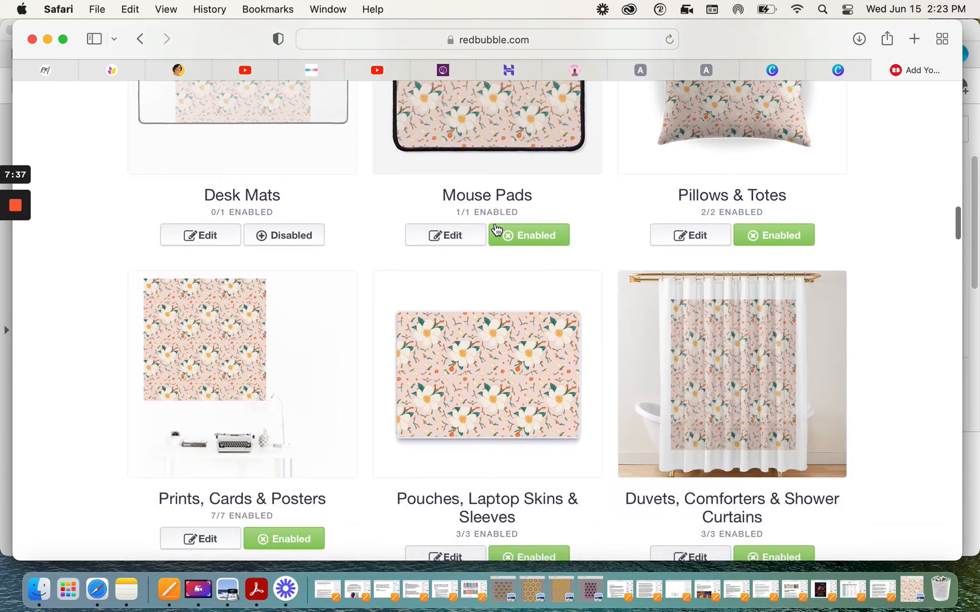
scroll(497, 228, down, 4)
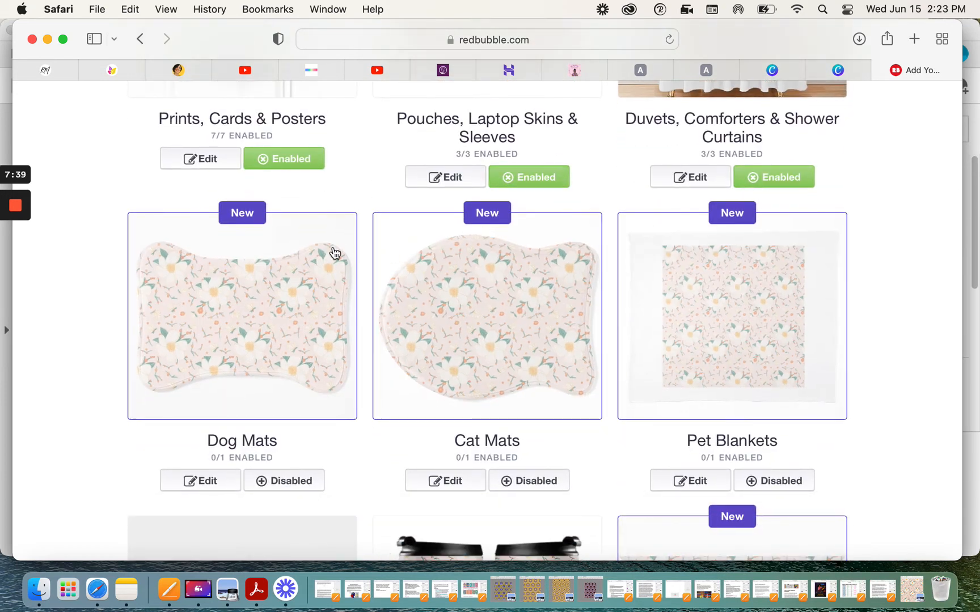
click(305, 481)
click(519, 483)
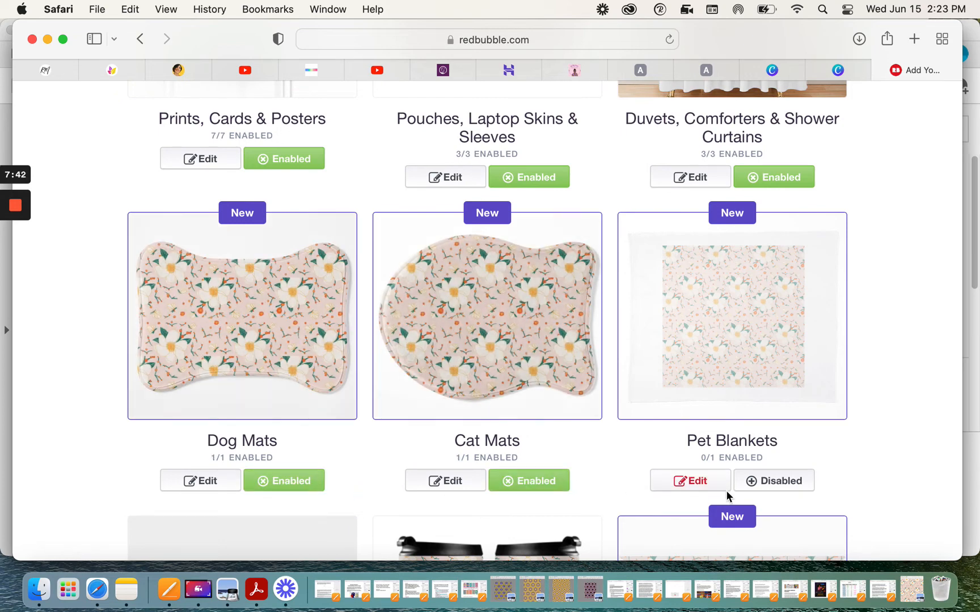
click(781, 483)
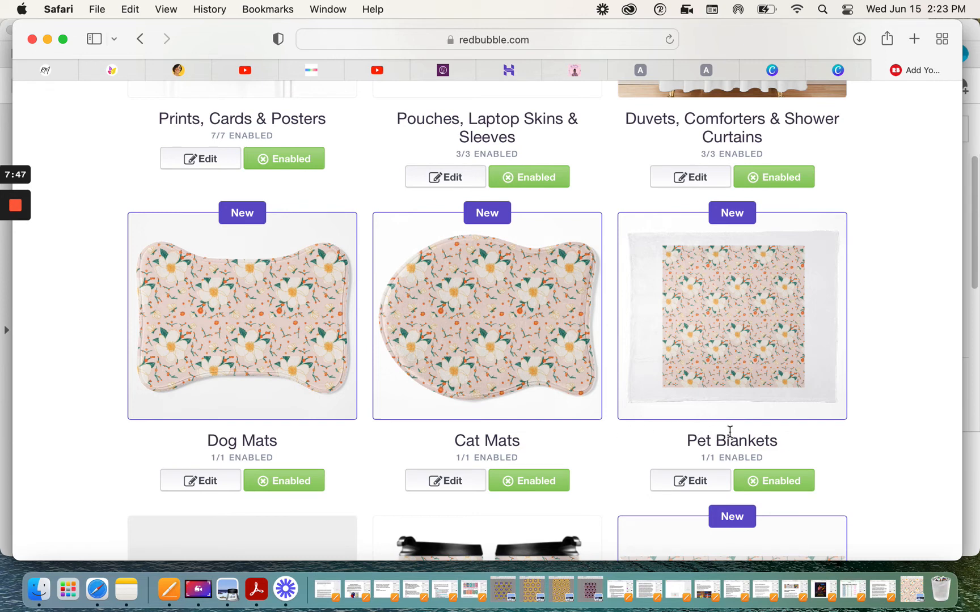
scroll(758, 420, down, 5)
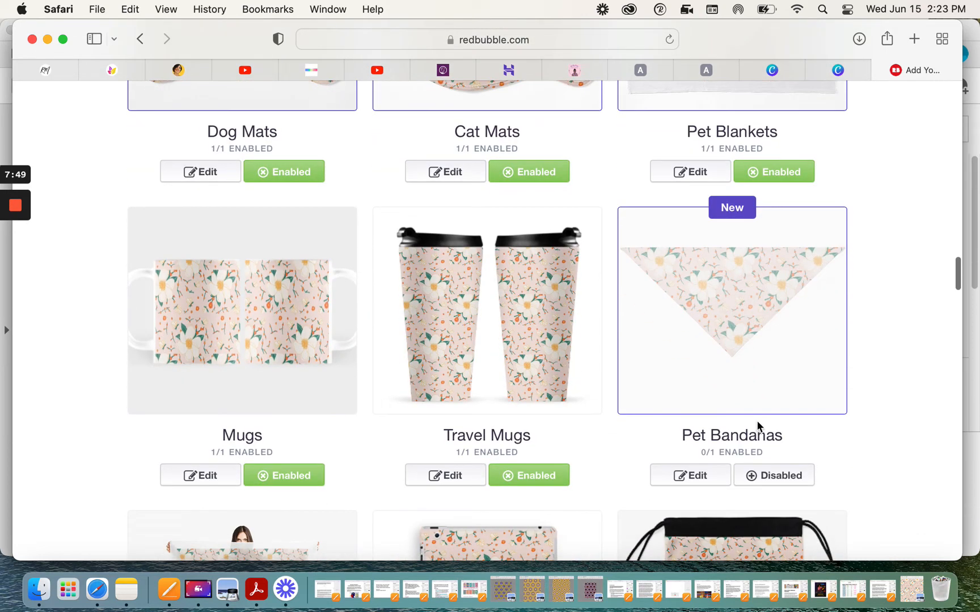
click(783, 479)
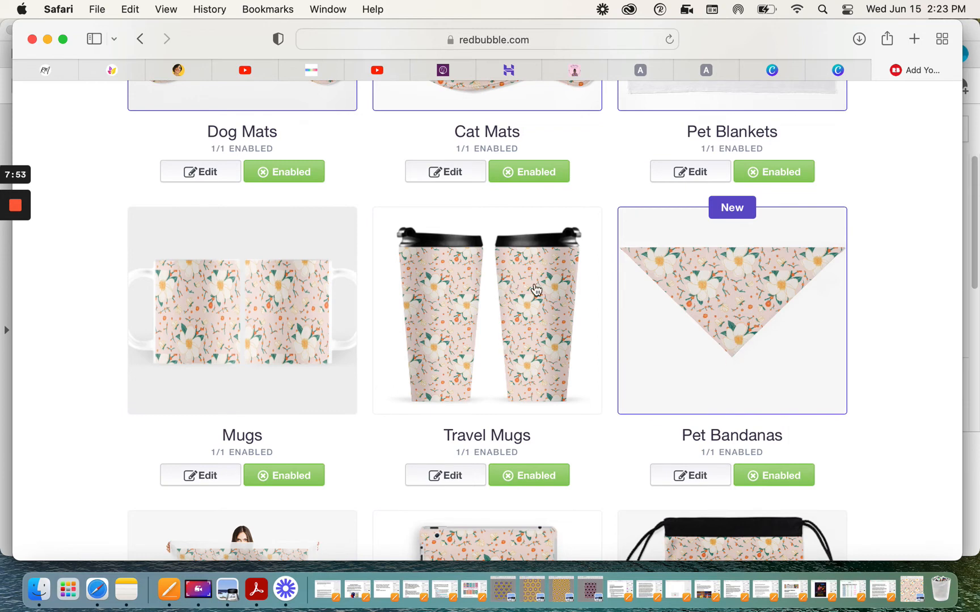
Step: Review the remaining product previews and enable the Mini Skirts product
scroll(293, 321, down, 3)
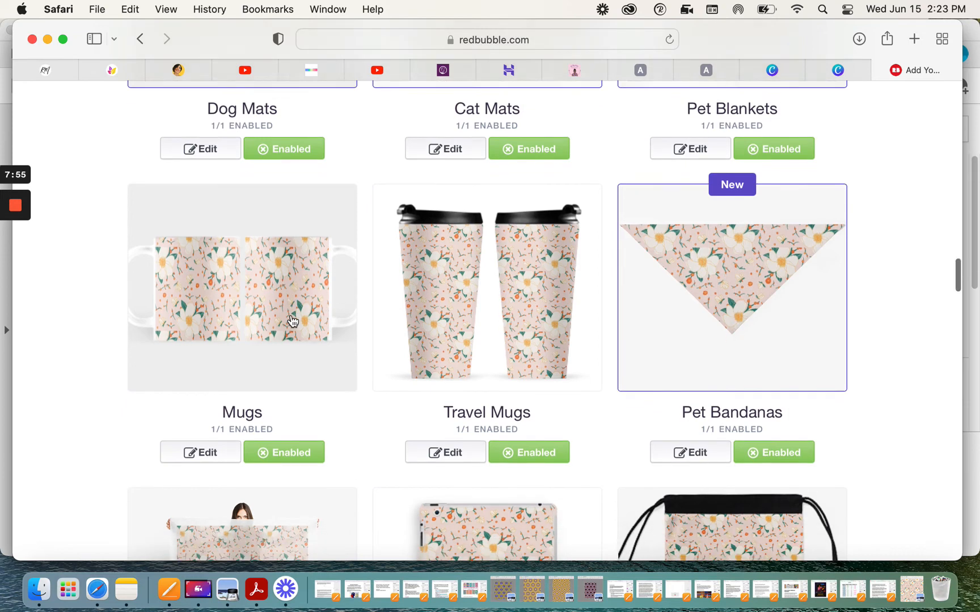
scroll(464, 455, down, 3)
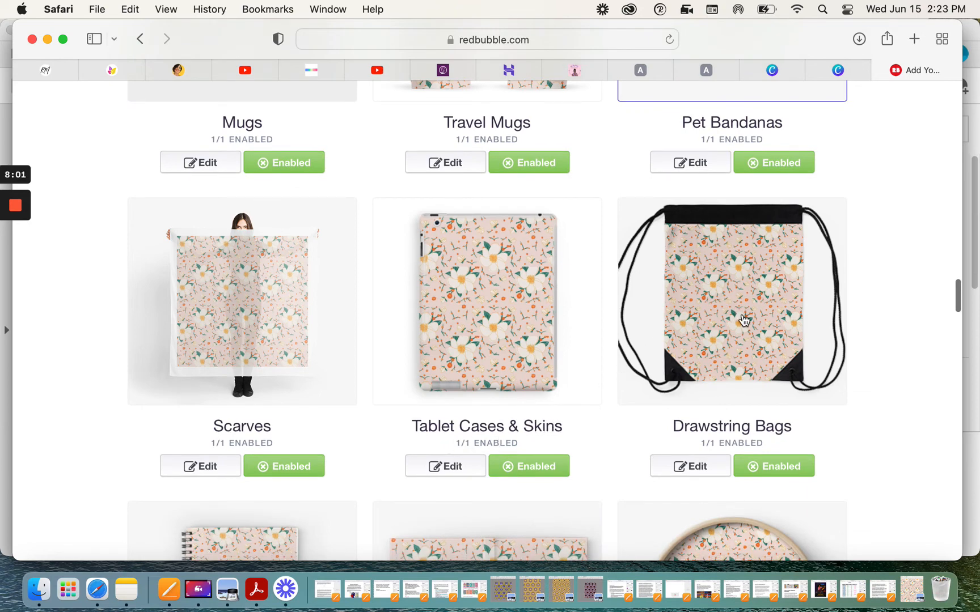
scroll(731, 312, down, 4)
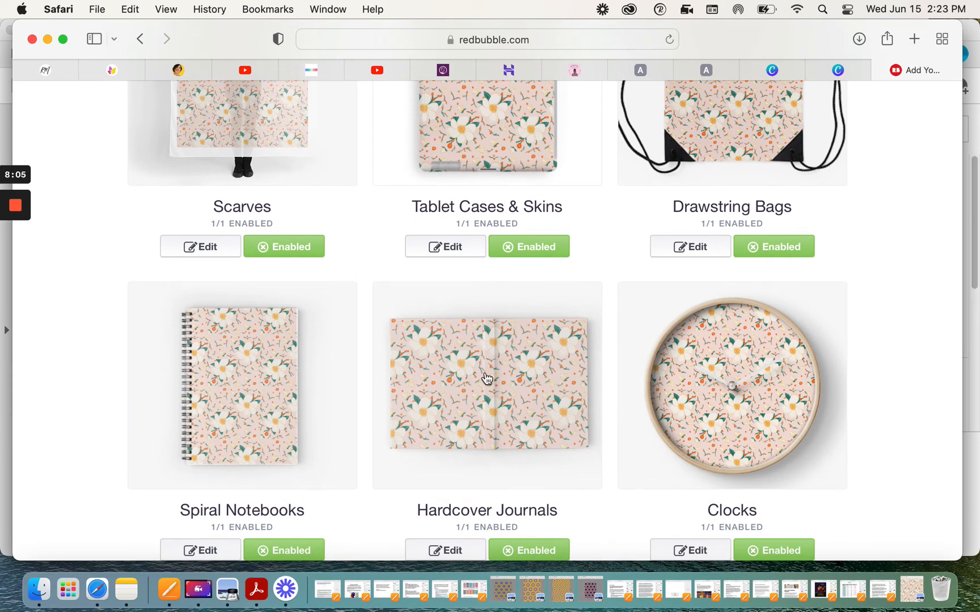
scroll(248, 352, down, 5)
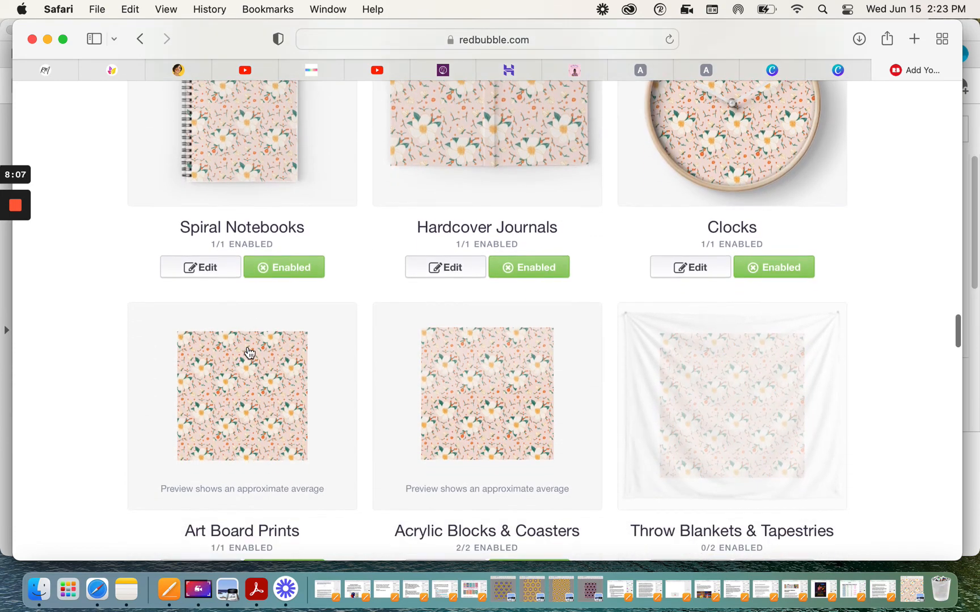
scroll(248, 352, down, 6)
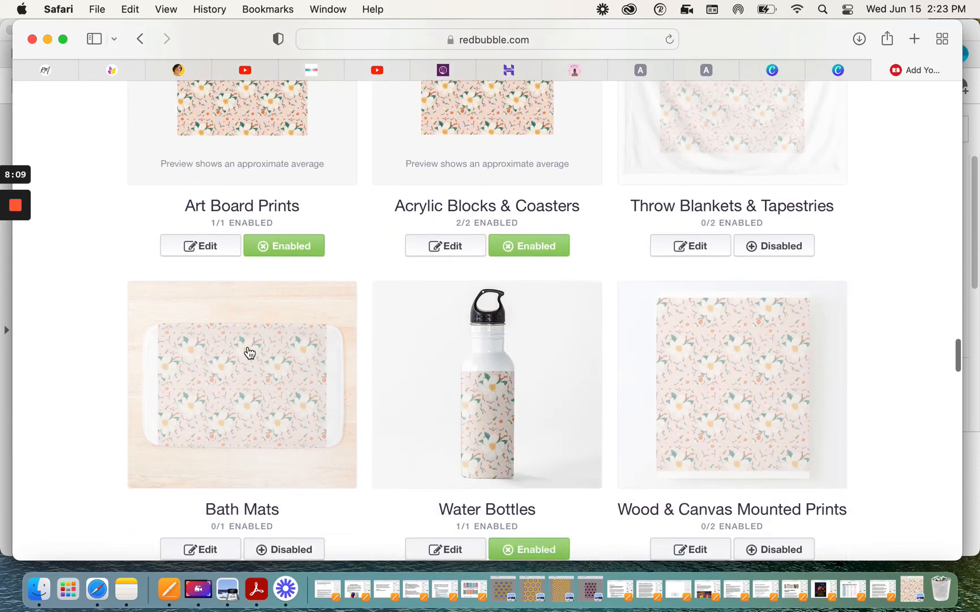
scroll(249, 353, down, 5)
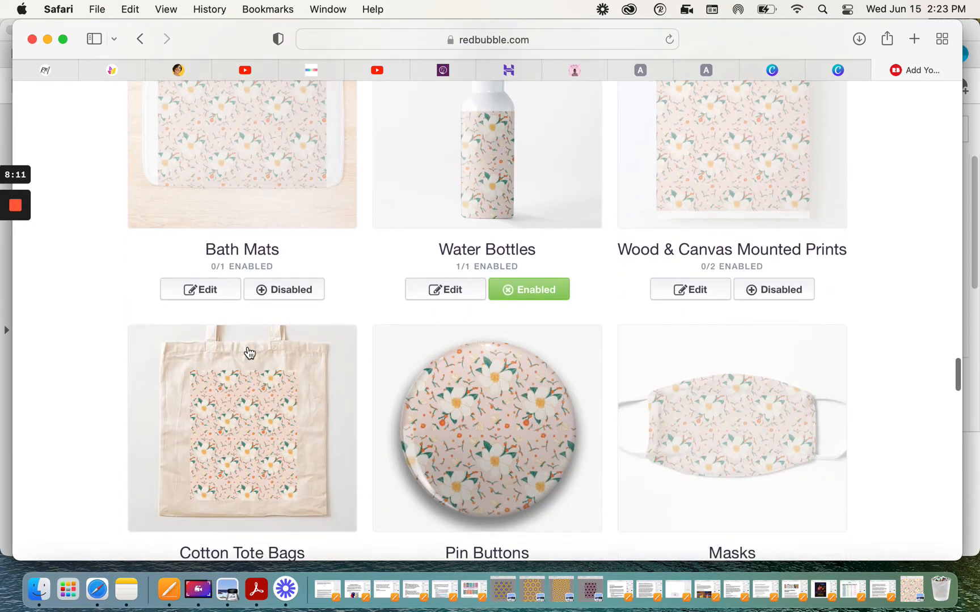
scroll(420, 434, down, 6)
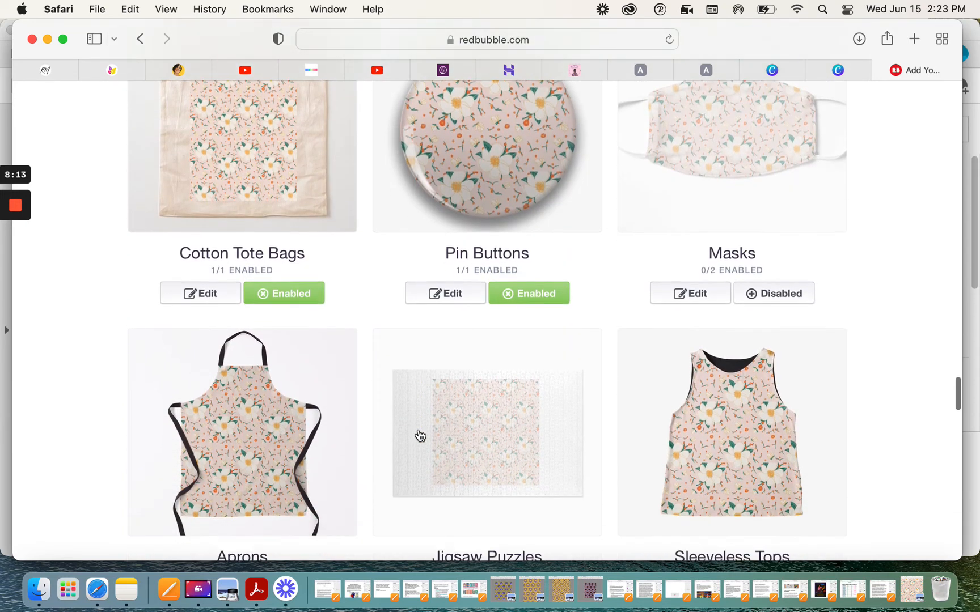
scroll(420, 435, down, 1)
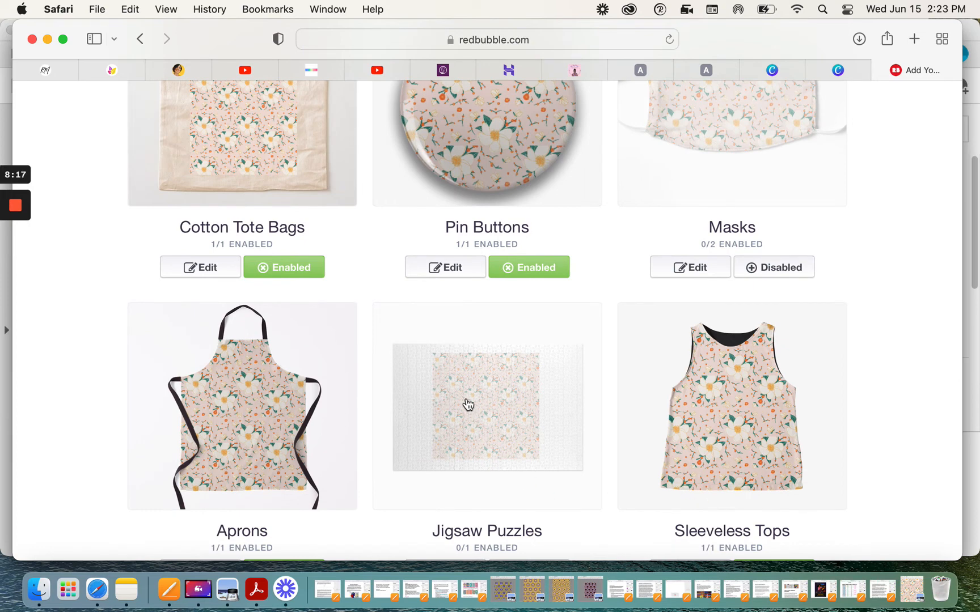
scroll(465, 405, down, 2)
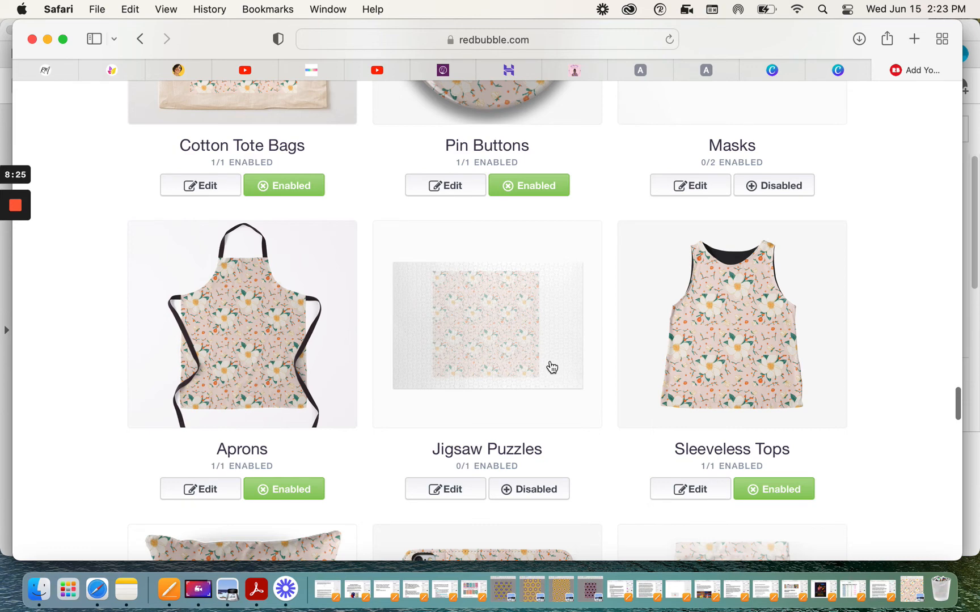
scroll(550, 367, down, 3)
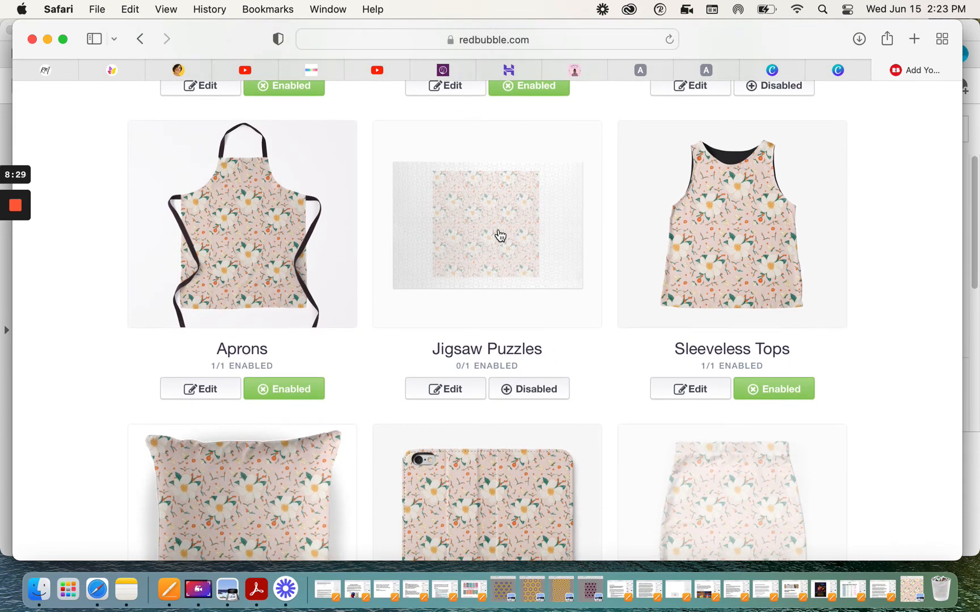
scroll(493, 256, down, 5)
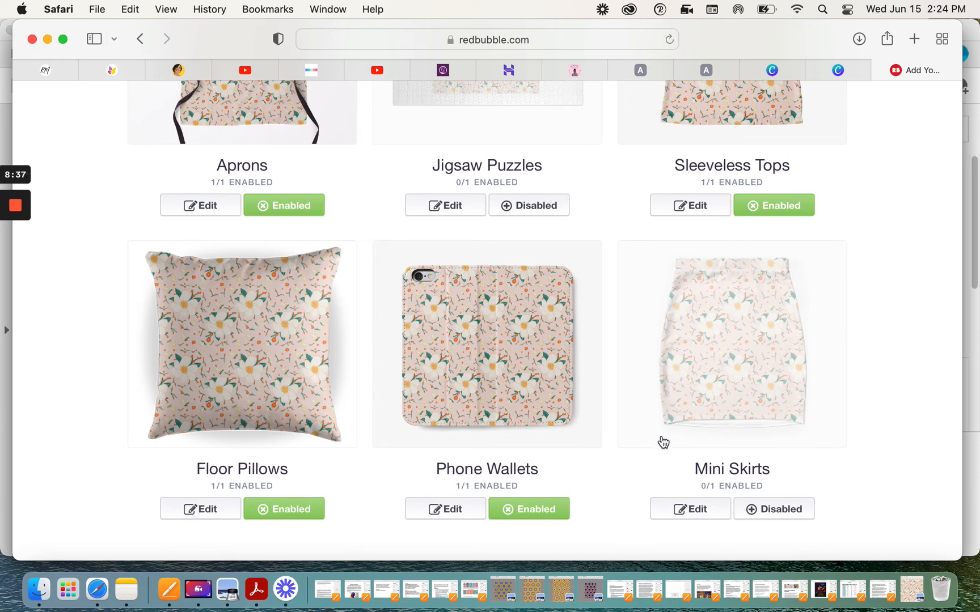
click(769, 511)
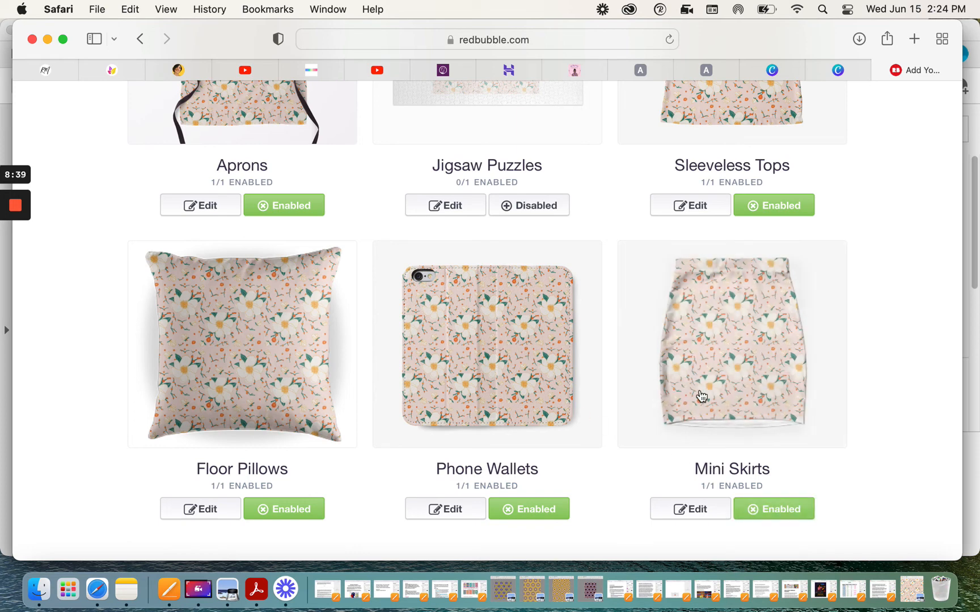
Step: Examine the advanced products and the remaining upload form options down to the save button
scroll(731, 372, down, 10)
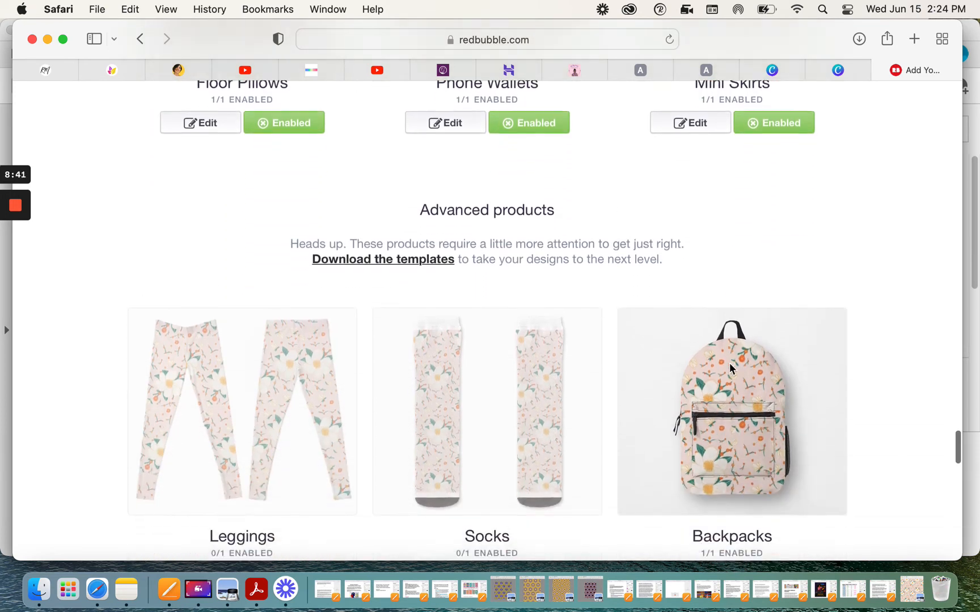
scroll(736, 392, down, 3)
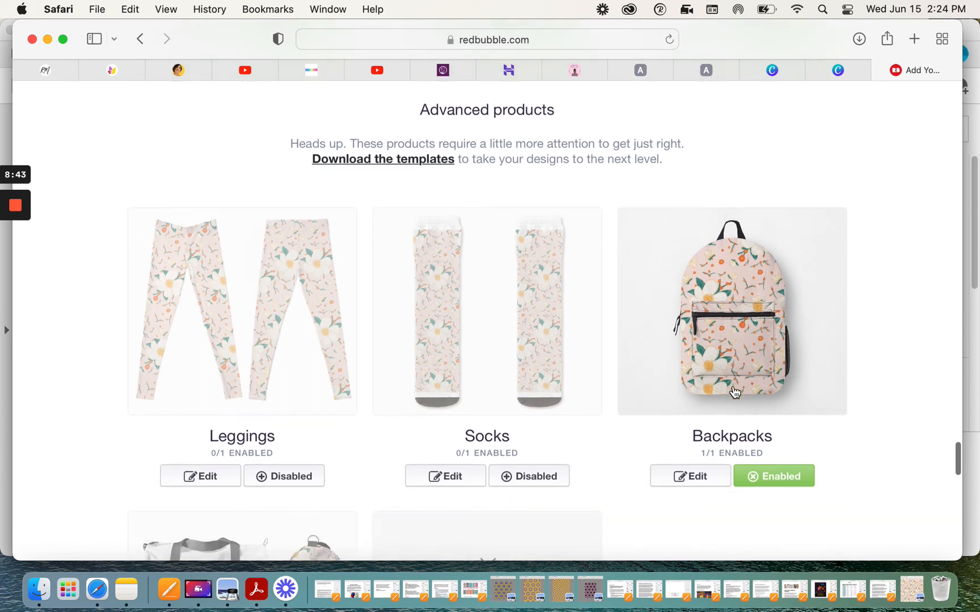
scroll(734, 390, down, 4)
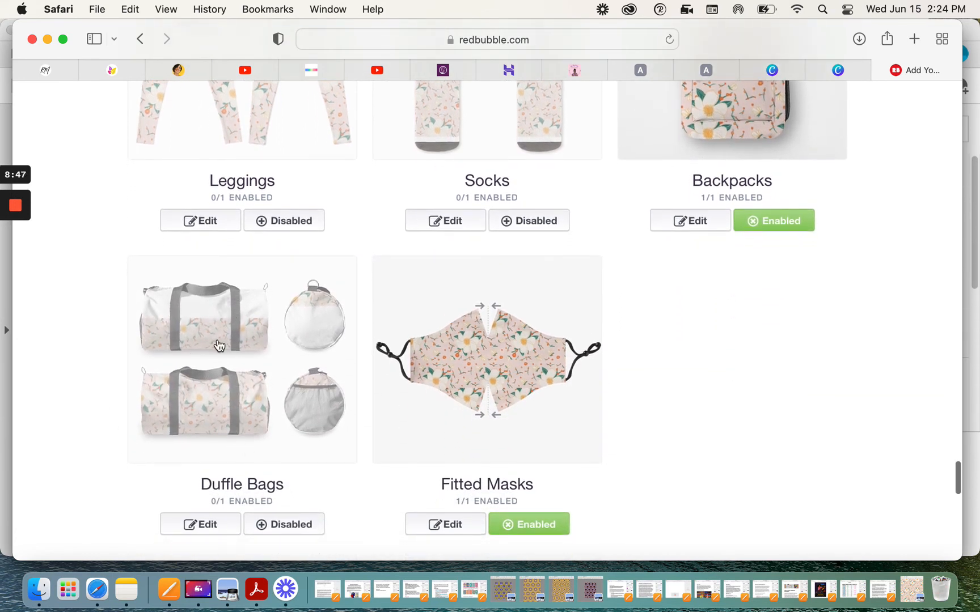
scroll(317, 369, down, 1)
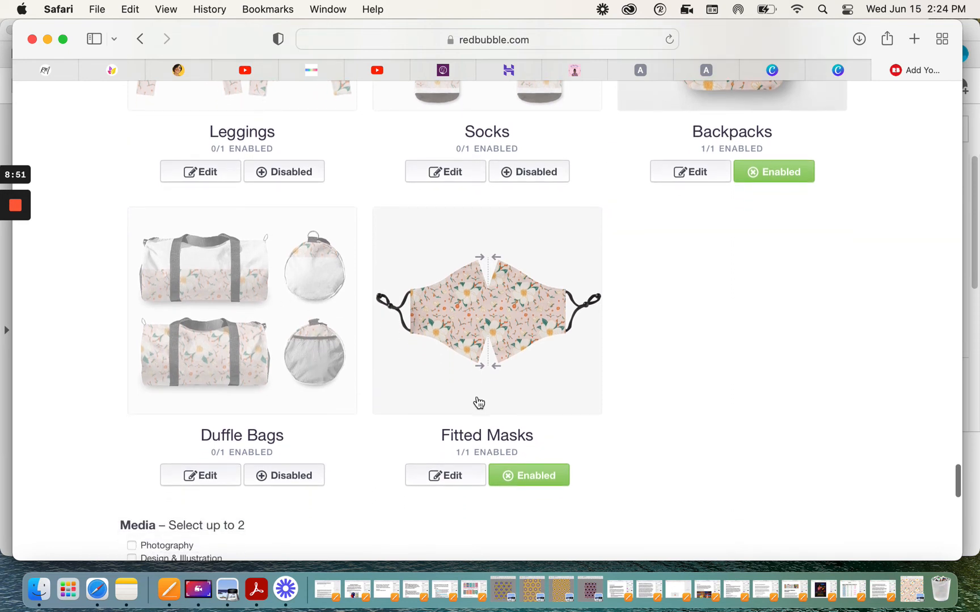
scroll(359, 363, down, 1)
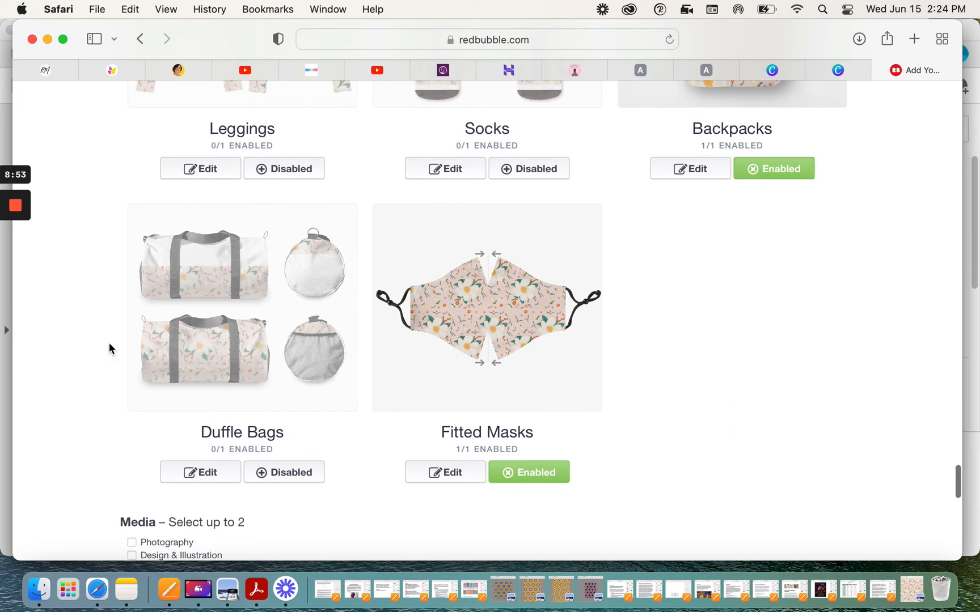
scroll(441, 333, down, 2)
scroll(441, 332, down, 3)
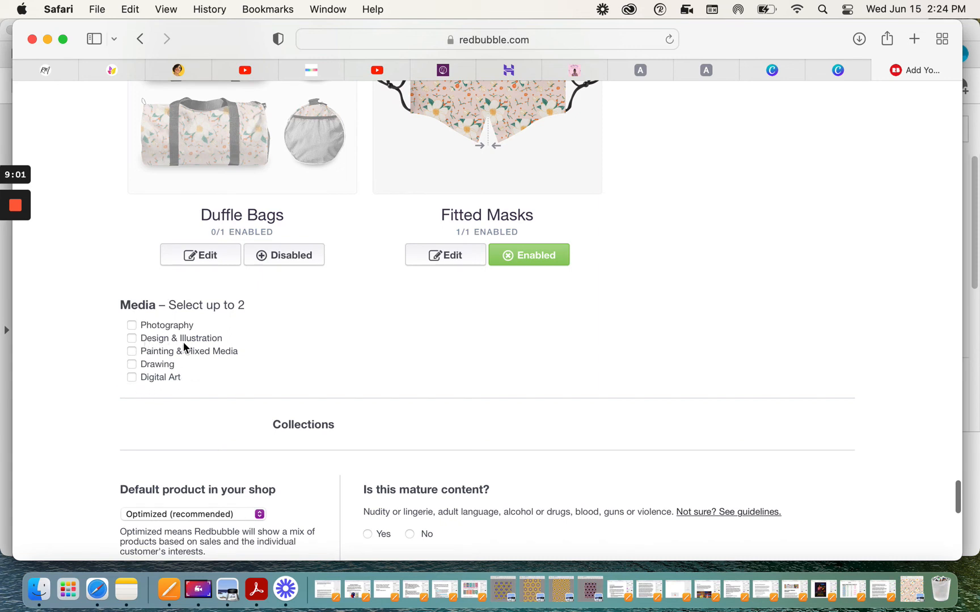
scroll(176, 382, down, 5)
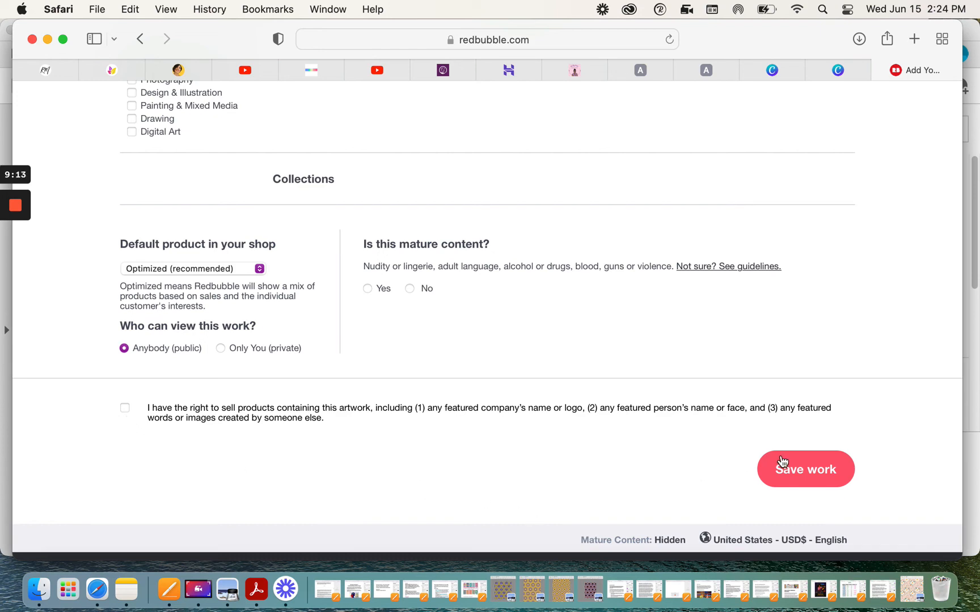
Step: Scroll back through the enabled product previews to the top of the Add new work form
scroll(652, 282, up, 20)
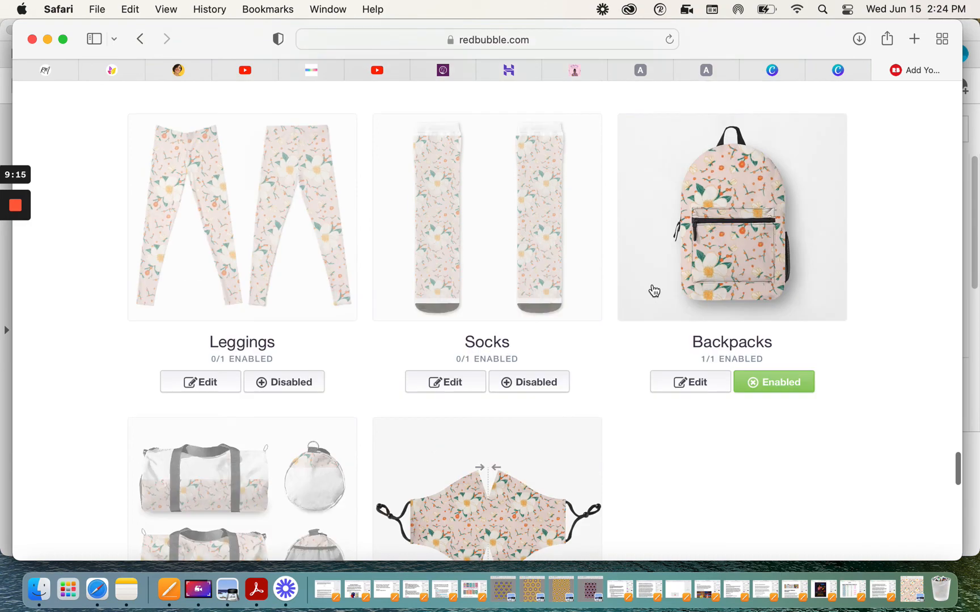
scroll(652, 288, up, 20)
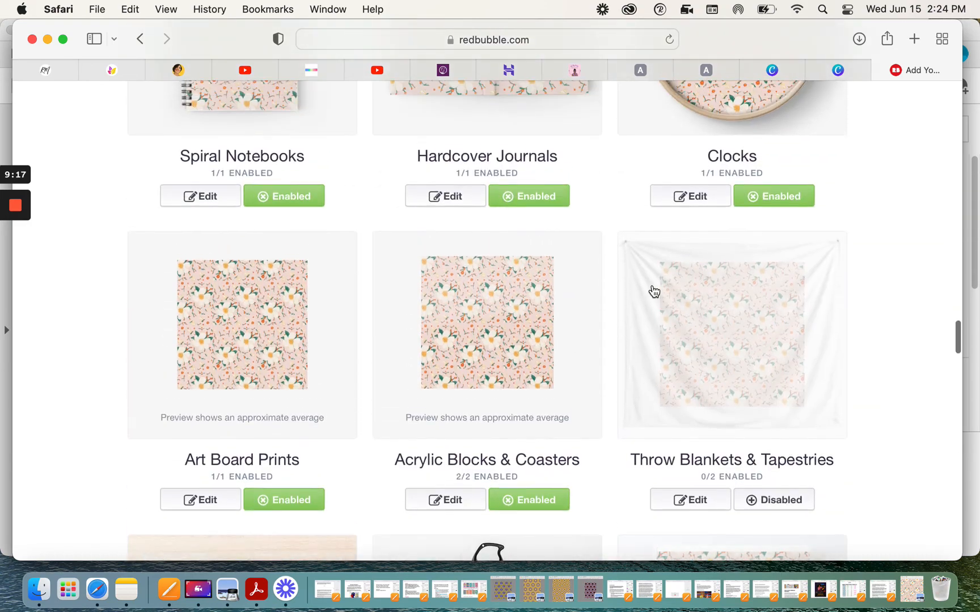
scroll(649, 299, up, 20)
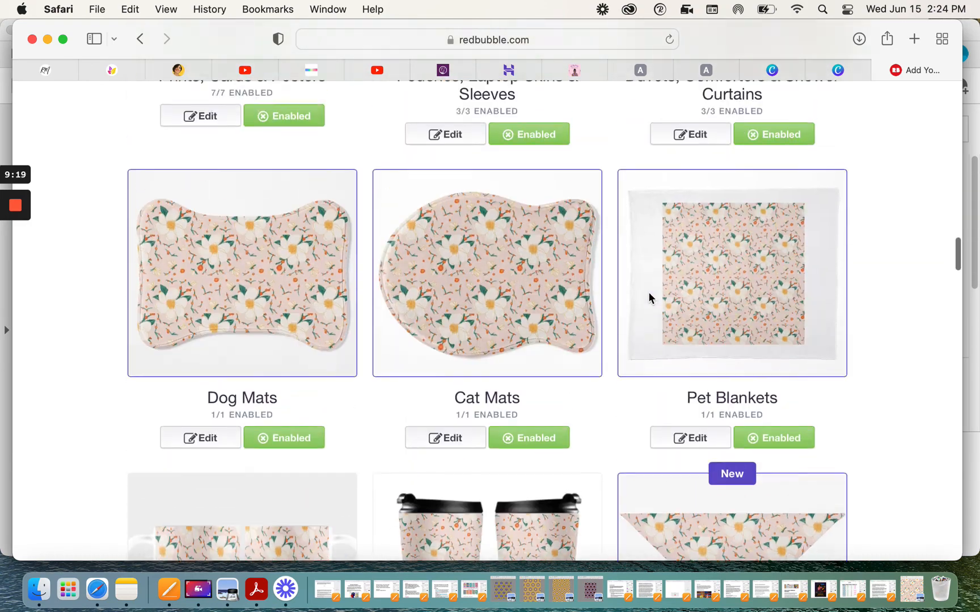
scroll(649, 299, up, 20)
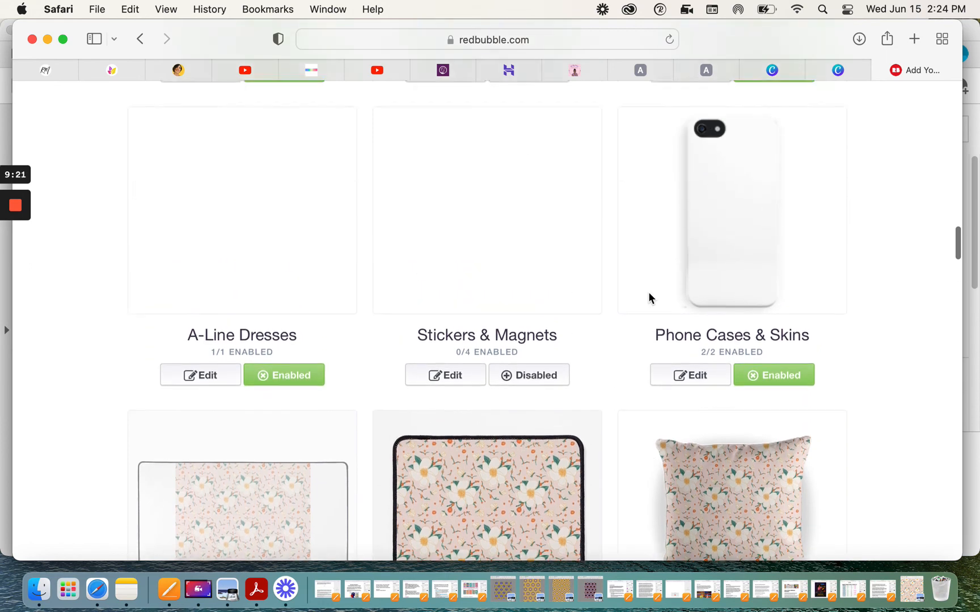
scroll(649, 295, up, 20)
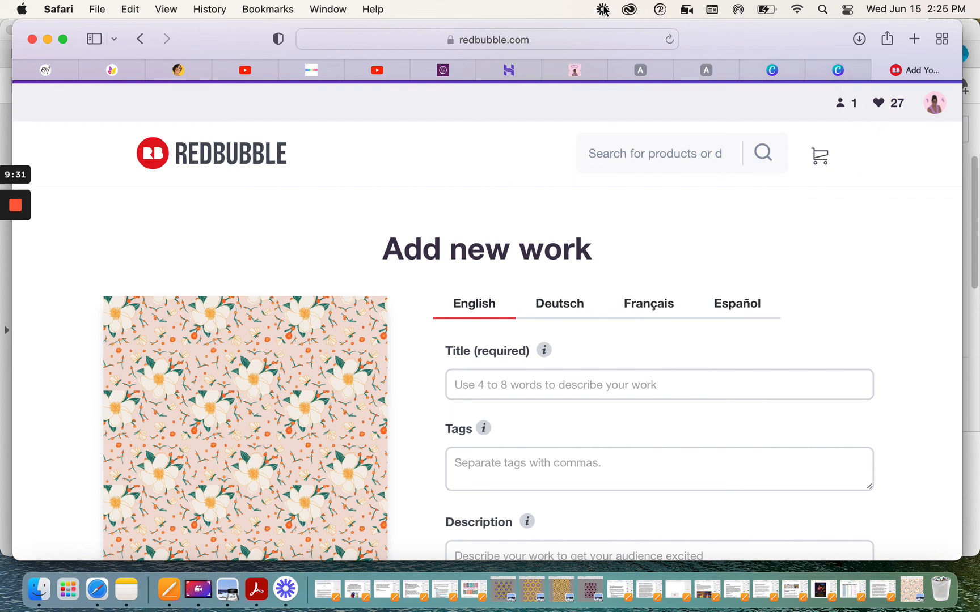
Step: Switch back to the Canva tabs to return to the seamless pattern design
click(774, 69)
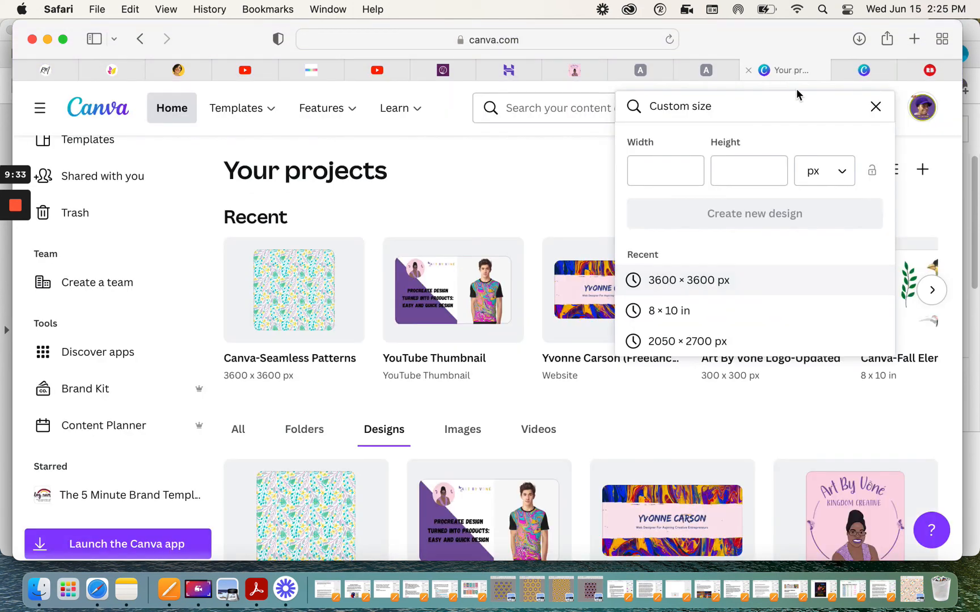
click(868, 71)
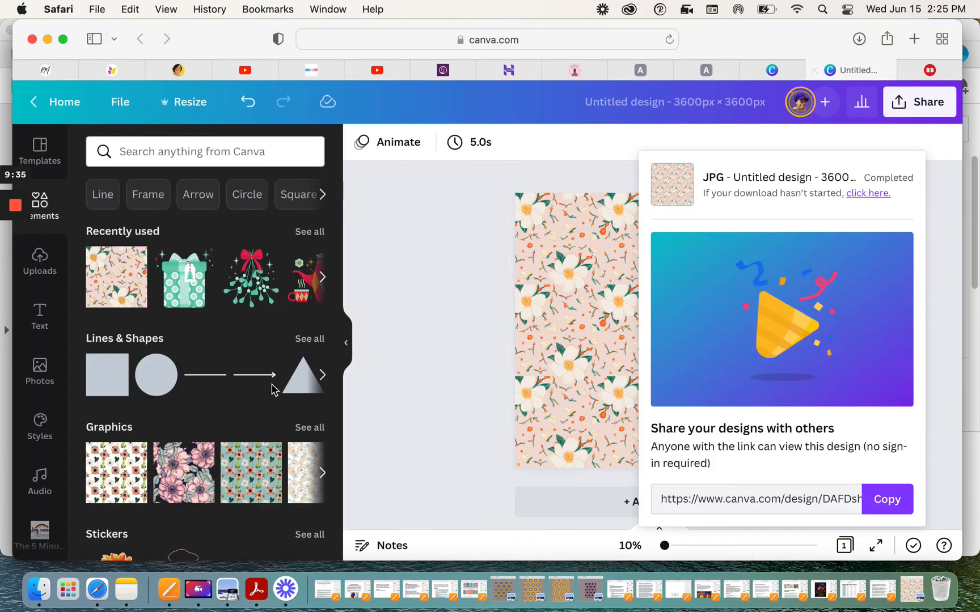
mouse_move(14, 210)
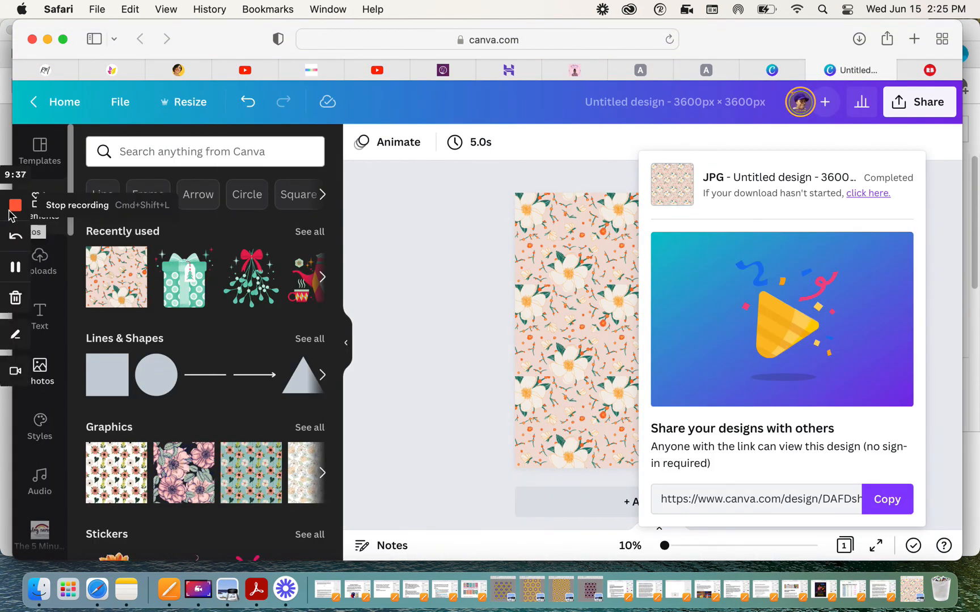